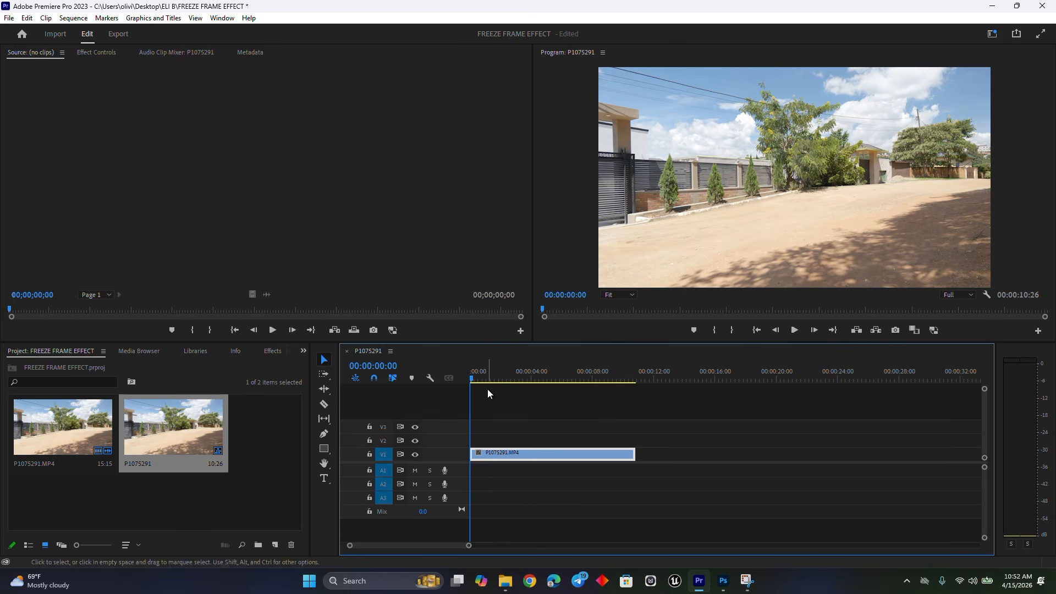
Step: Split the P1075291.MP4 clip on V1 at 00:00:02:15, where the walking man is in view
mouse_move(479, 381)
left_mouse_down()
mouse_move(606, 378)
mouse_move(466, 380)
mouse_move(616, 378)
mouse_move(469, 385)
left_mouse_up()
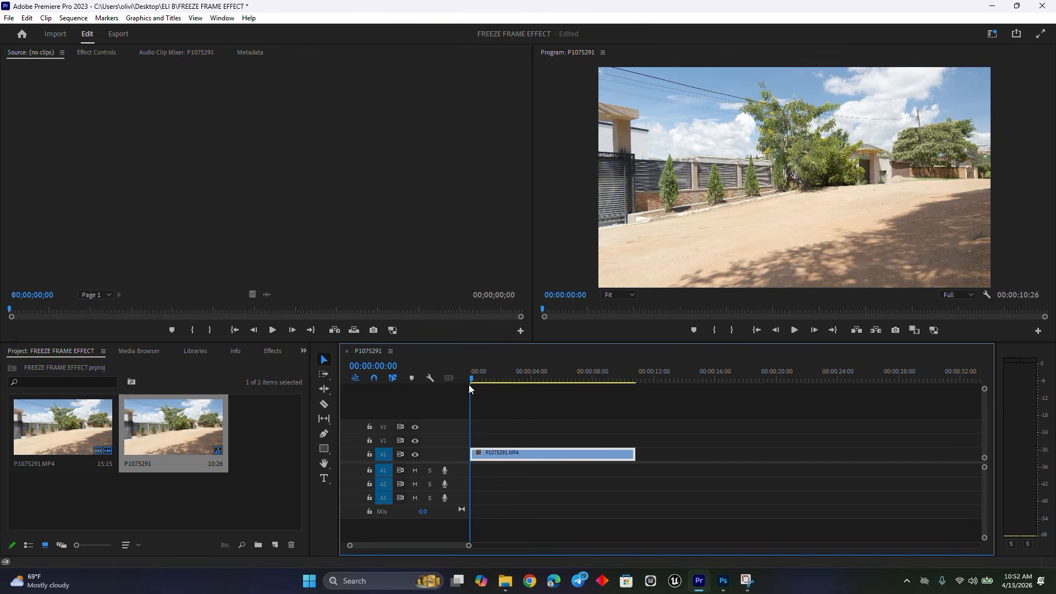
scroll(447, 545, "up", 5)
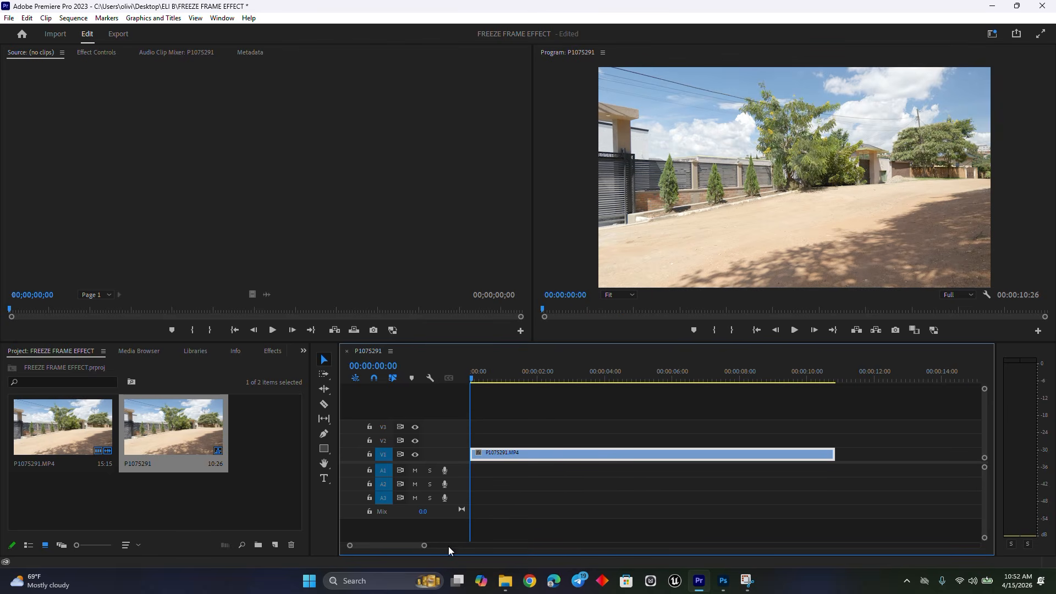
left_click_drag(477, 379, 511, 384)
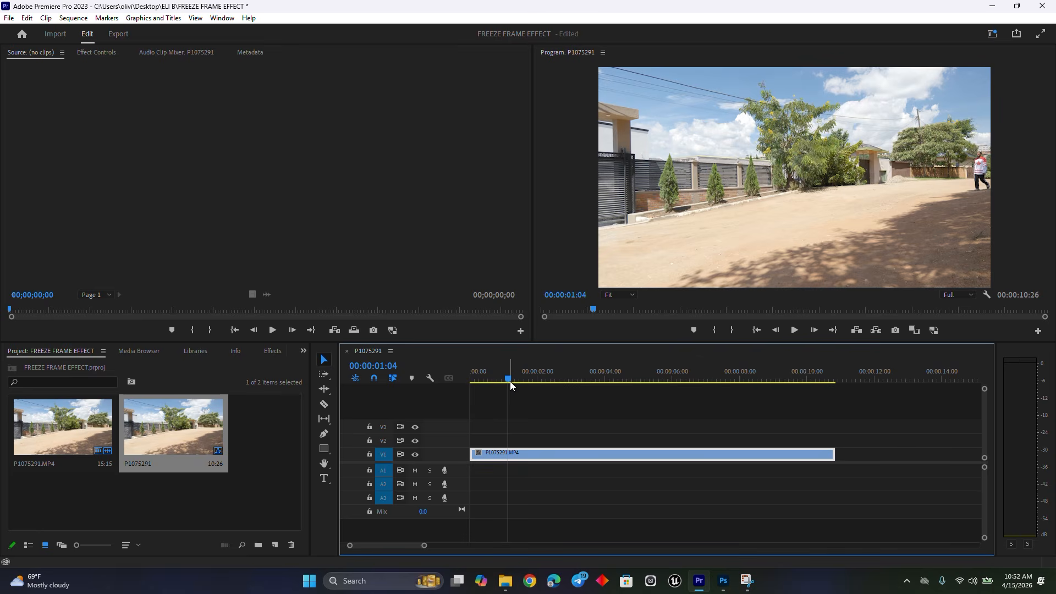
left_click_drag(510, 385, 556, 383)
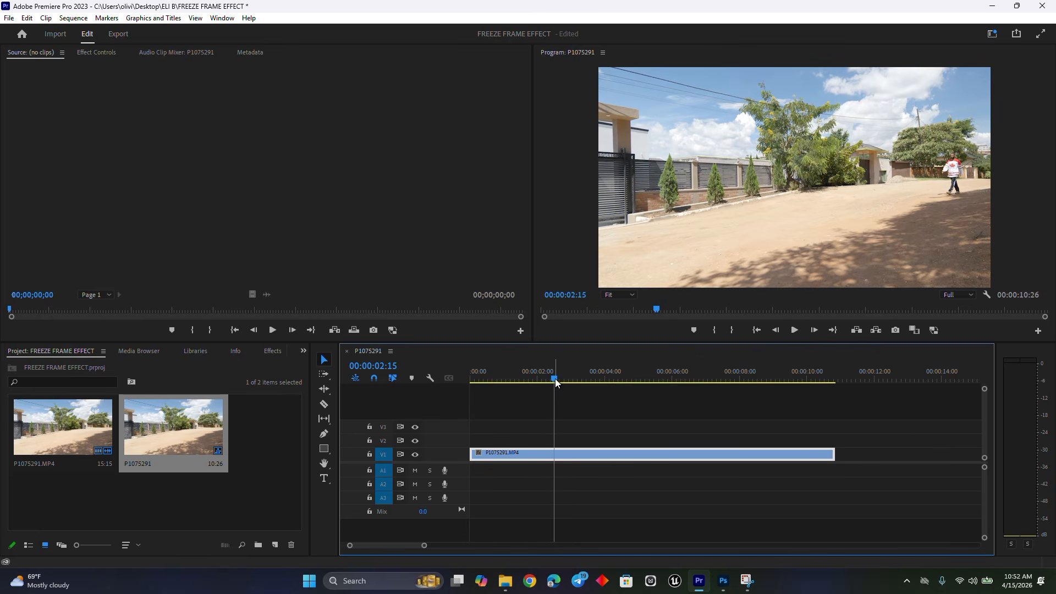
key("c")
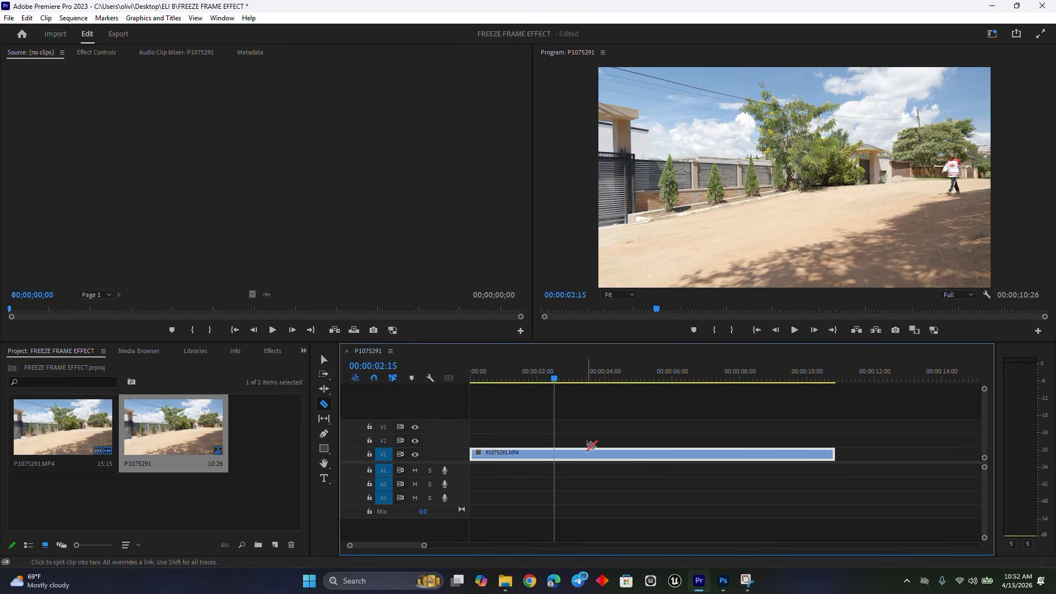
left_click(558, 455)
key("v")
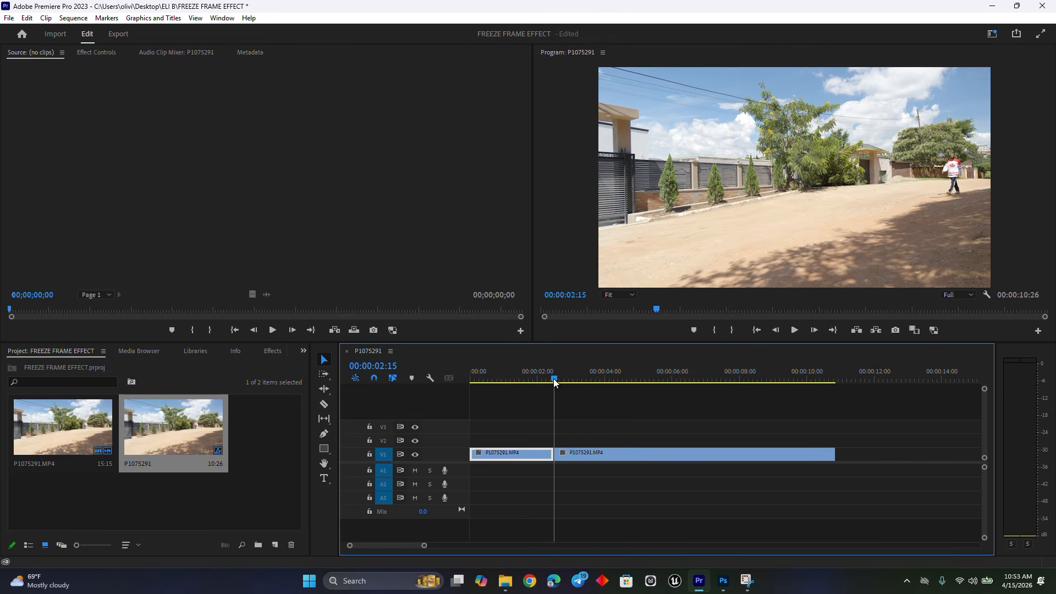
Step: Make three more cuts in the rest of the clip, at about 4, 6.5 and 7.5 seconds
left_click_drag(555, 383, 765, 380)
key("ctrl+k")
key("c")
left_click(687, 452)
left_click(725, 452)
left_click(729, 380)
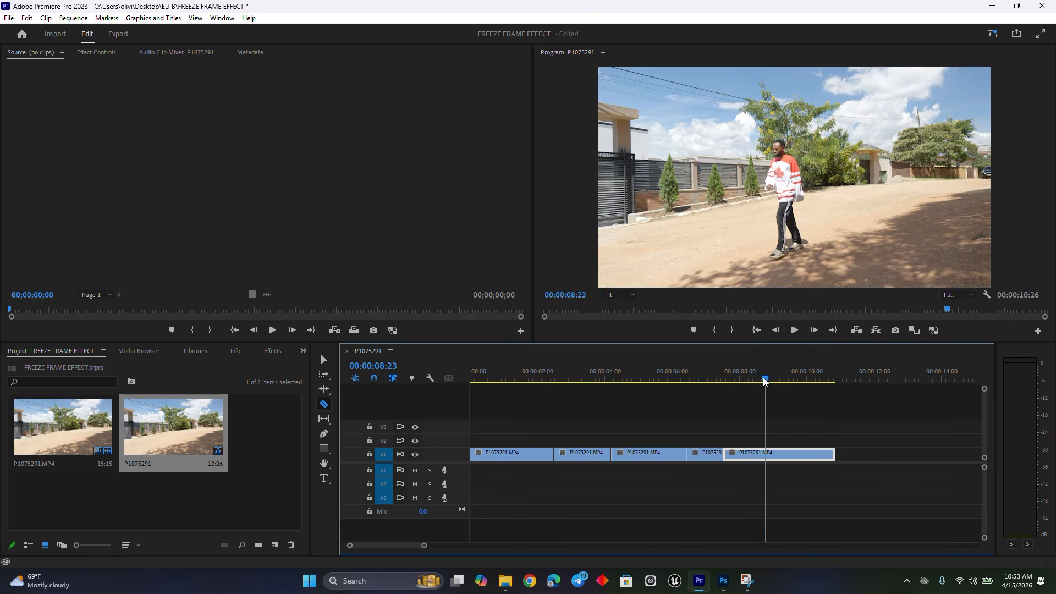
Step: Split the last part of the clip at about 9 seconds and again at 00:00:09:24
key("shift+Right")
left_click(772, 453)
left_click_drag(771, 379, 800, 380)
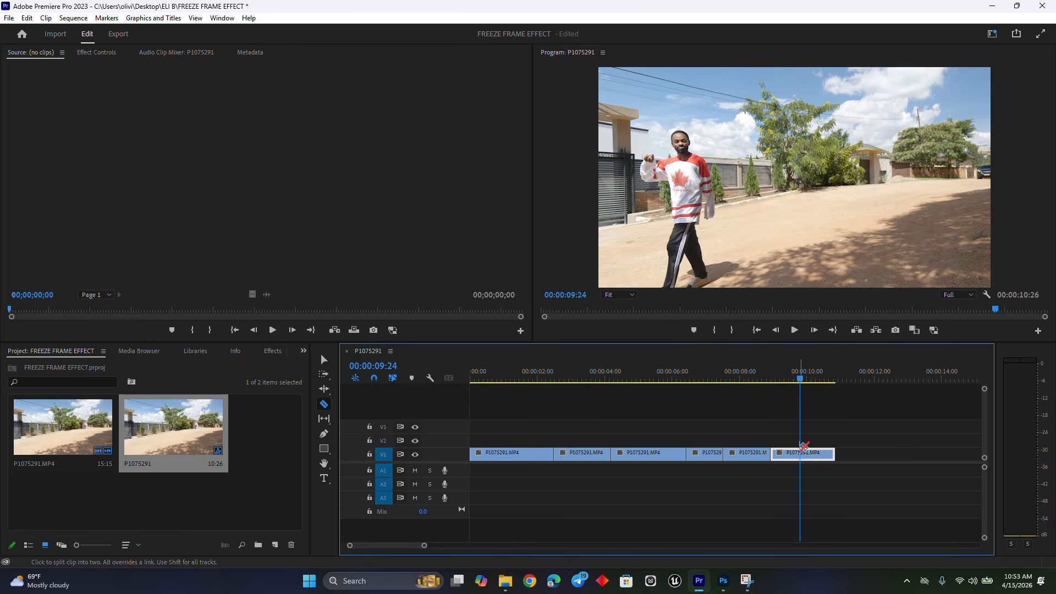
left_click(801, 454)
key("v")
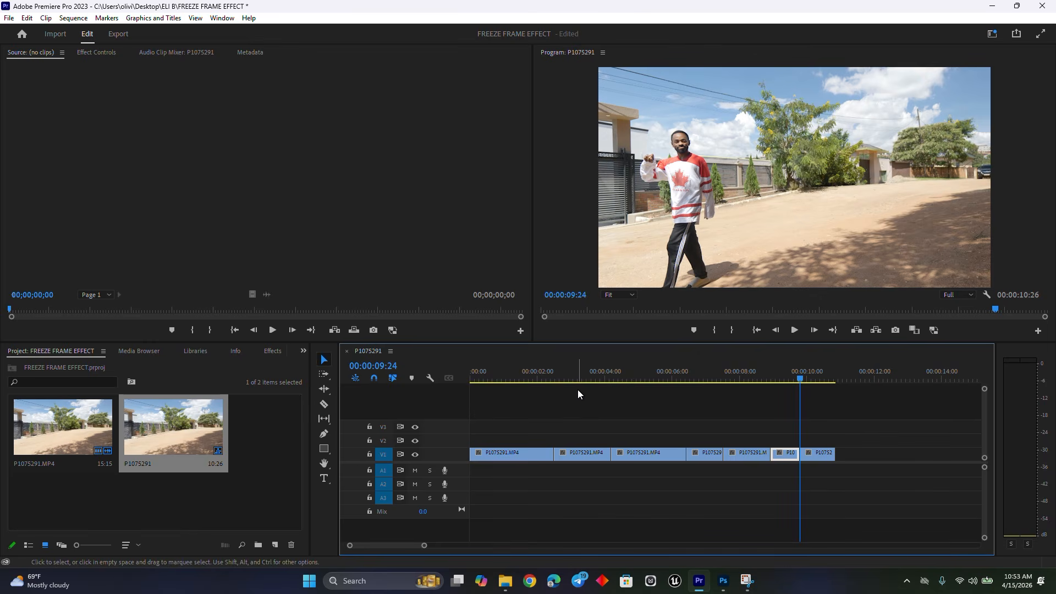
Step: Go to the first cut at 00:00:02:15 and set up a still frame export in JPEG format
left_click(556, 371)
key("Left")
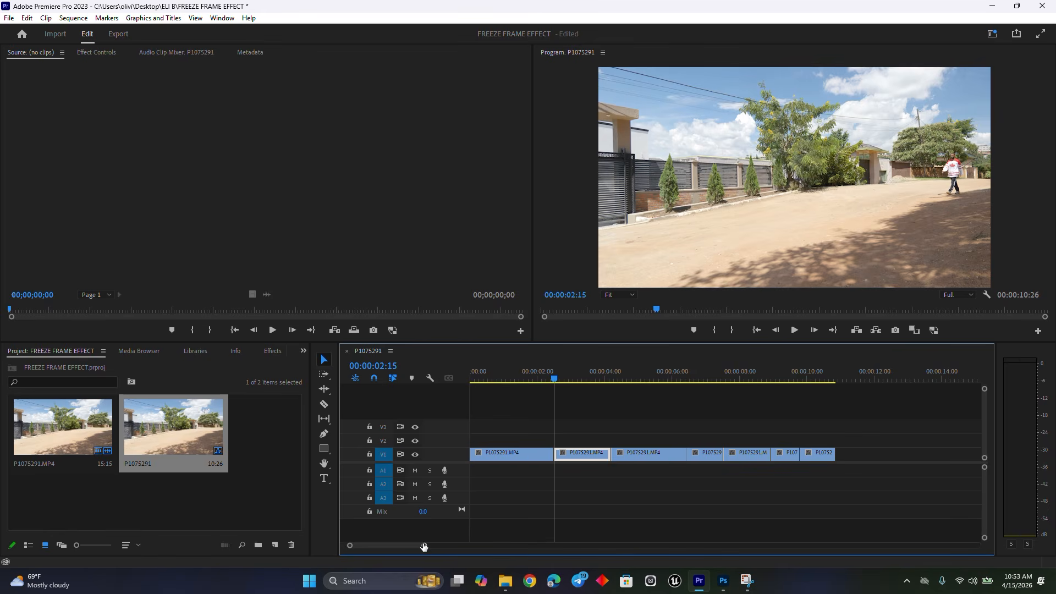
left_click_drag(425, 548, 384, 546)
mouse_move(730, 378)
left_mouse_down()
mouse_move(741, 378)
mouse_move(731, 378)
left_mouse_up()
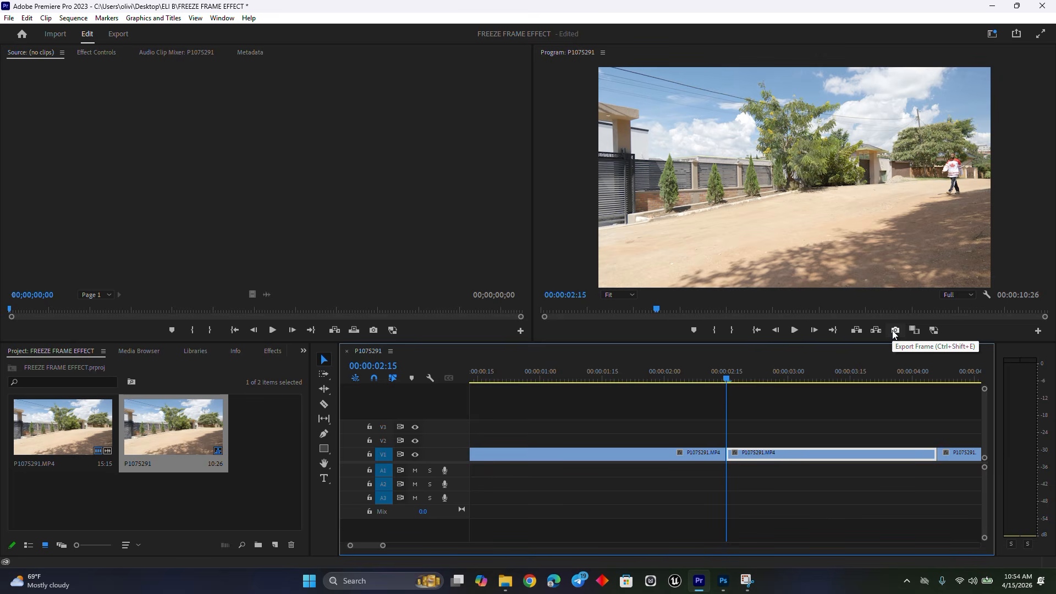
left_click(894, 330)
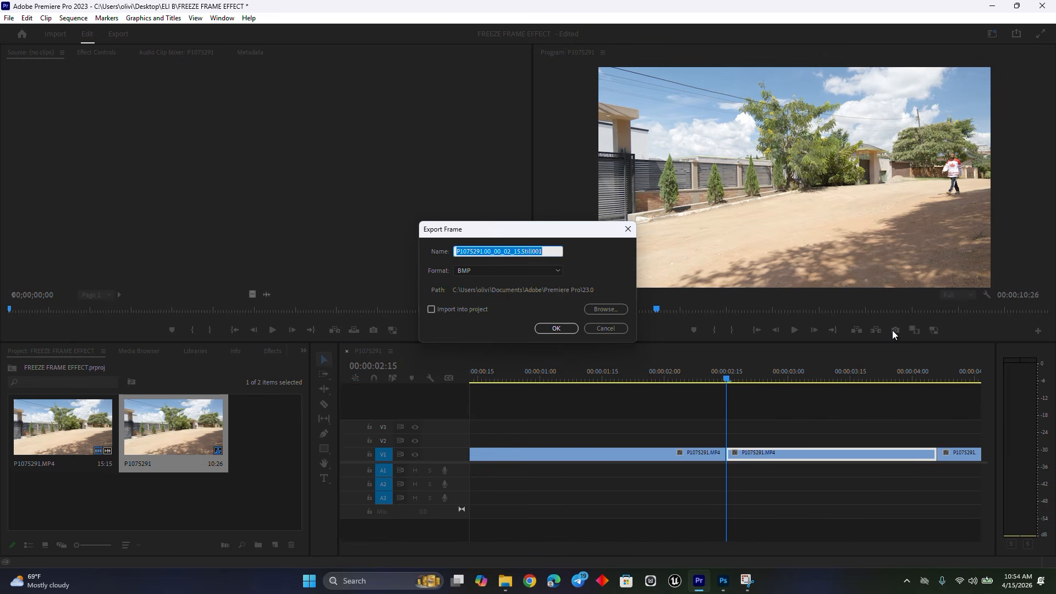
left_click(493, 272)
left_click(488, 318)
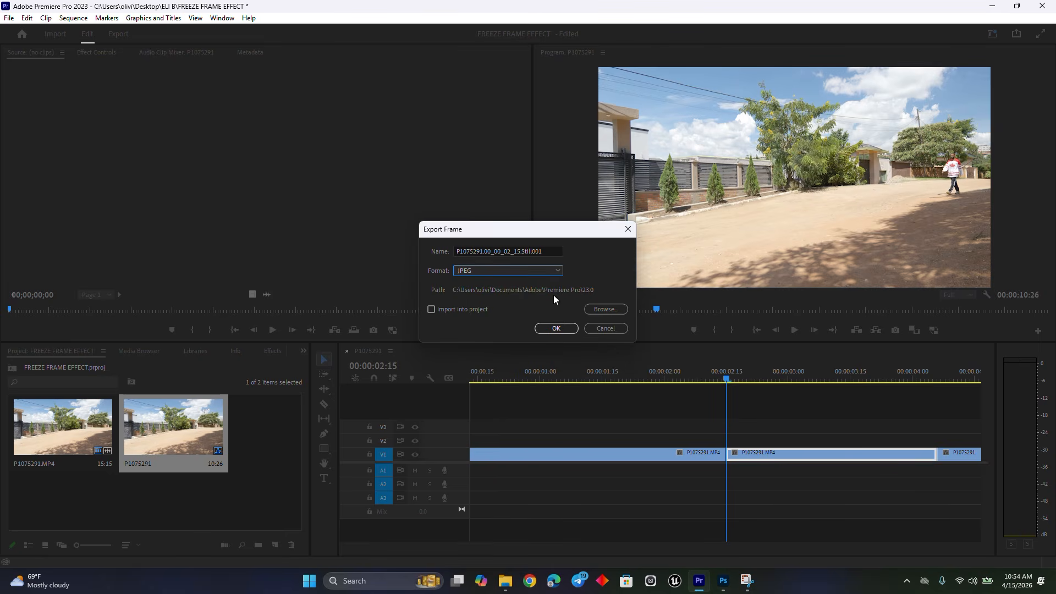
Step: Set the ELI B folder on the Desktop as the destination and export the still frame
left_click(596, 311)
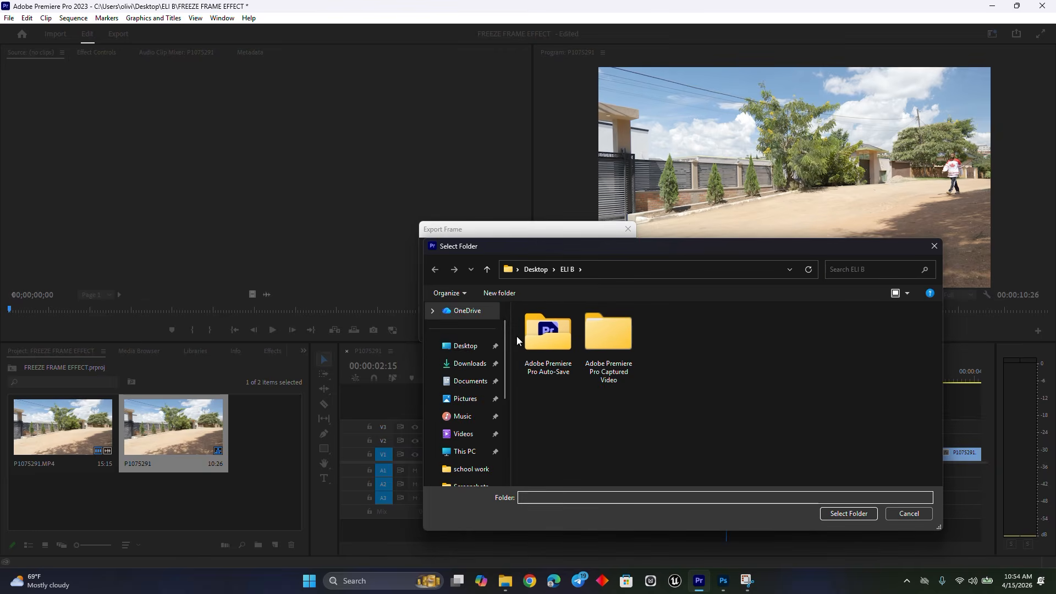
left_click(480, 352)
double_click(665, 345)
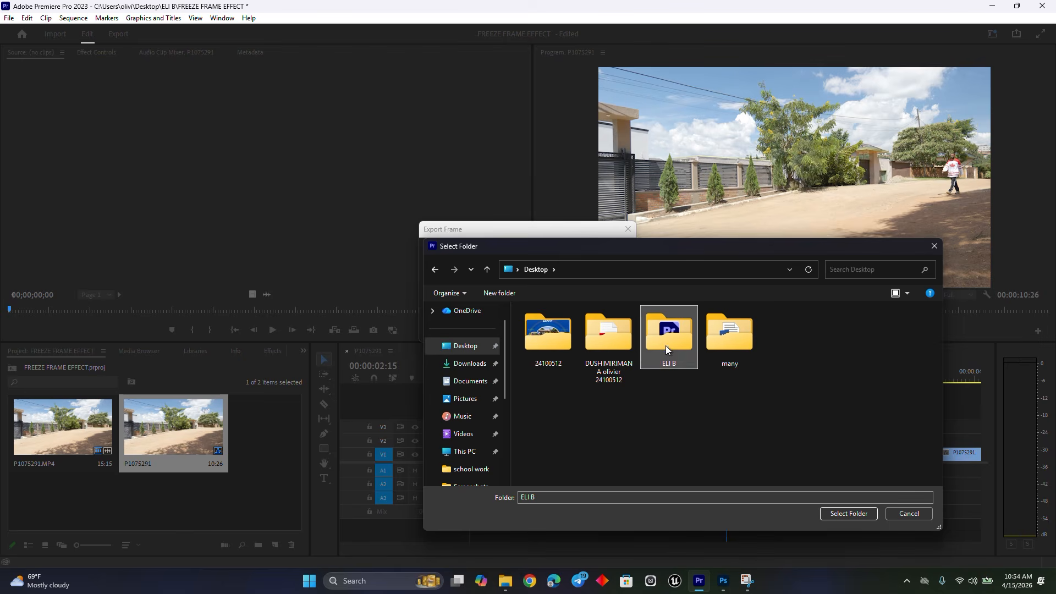
left_click(857, 514)
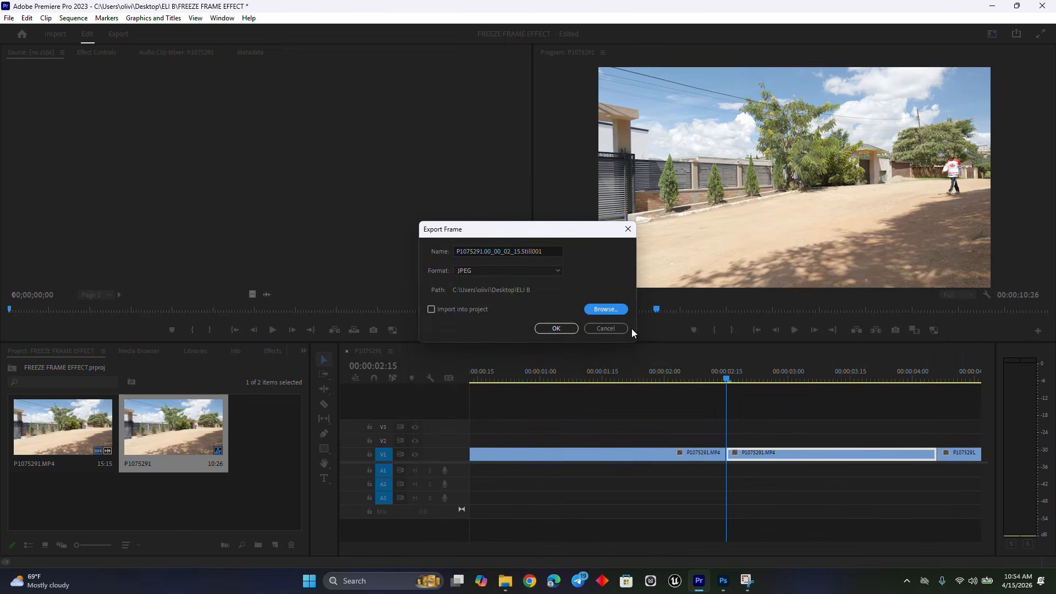
left_click(558, 329)
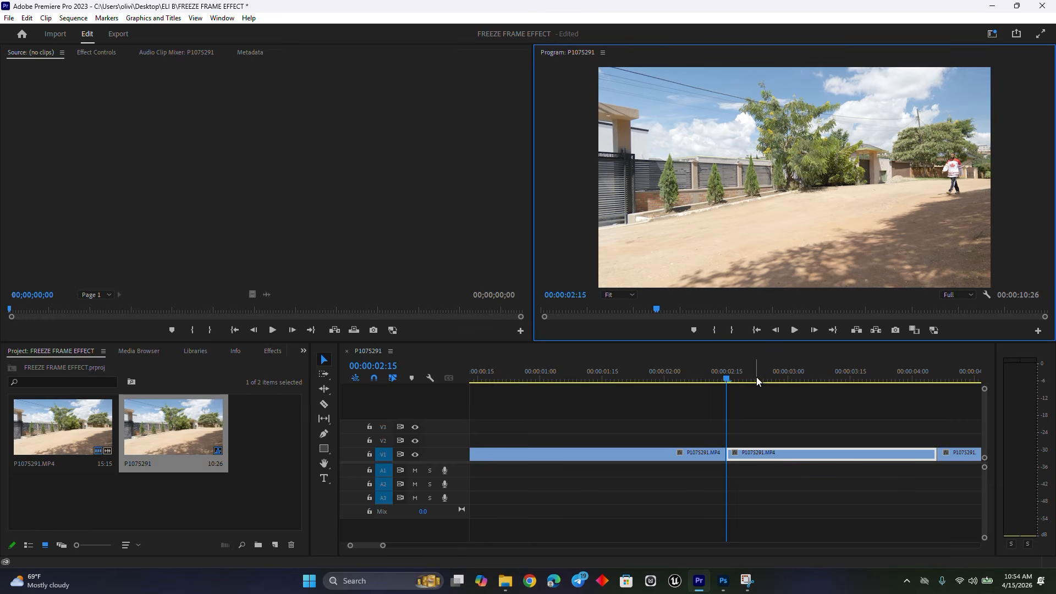
Step: Switch to Photoshop and open the exported still P1075291.00_00_02_15.Still001.jpg from the ELI B folder on the Desktop
mouse_move(723, 581)
left_click(748, 529)
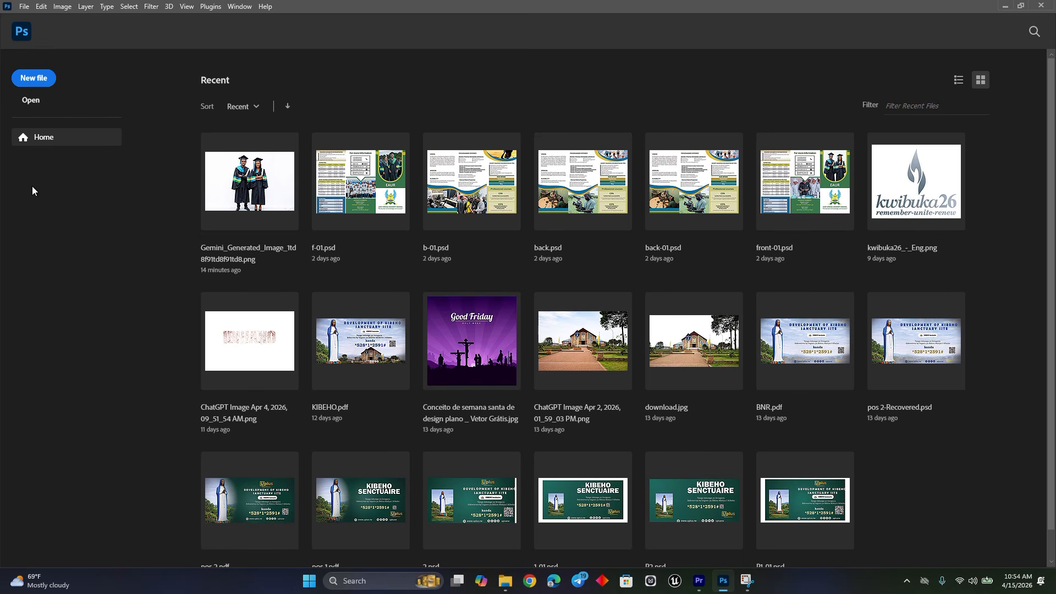
left_click(35, 103)
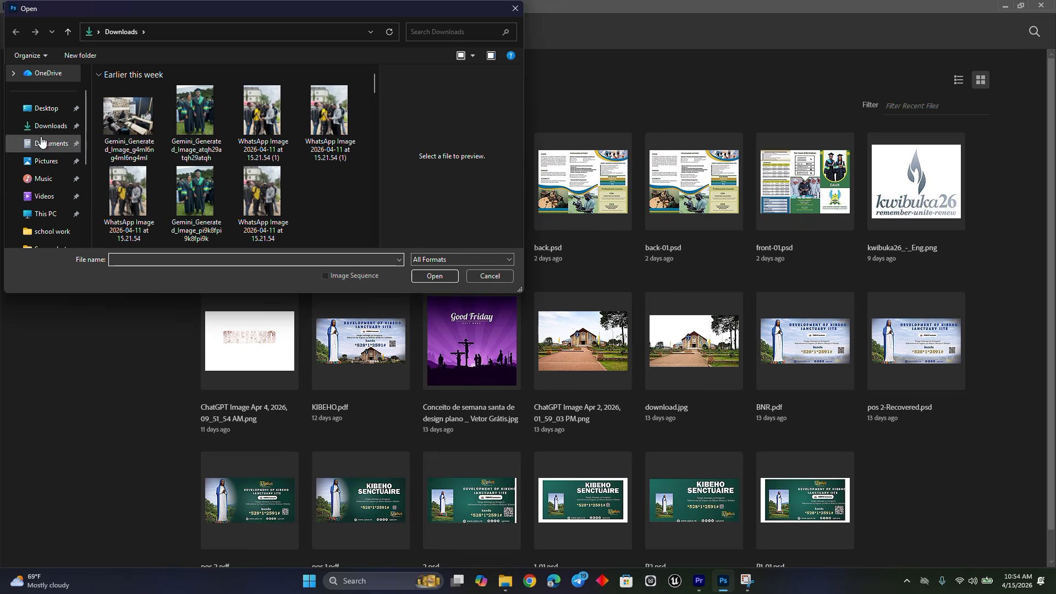
left_click(47, 109)
left_click(267, 113)
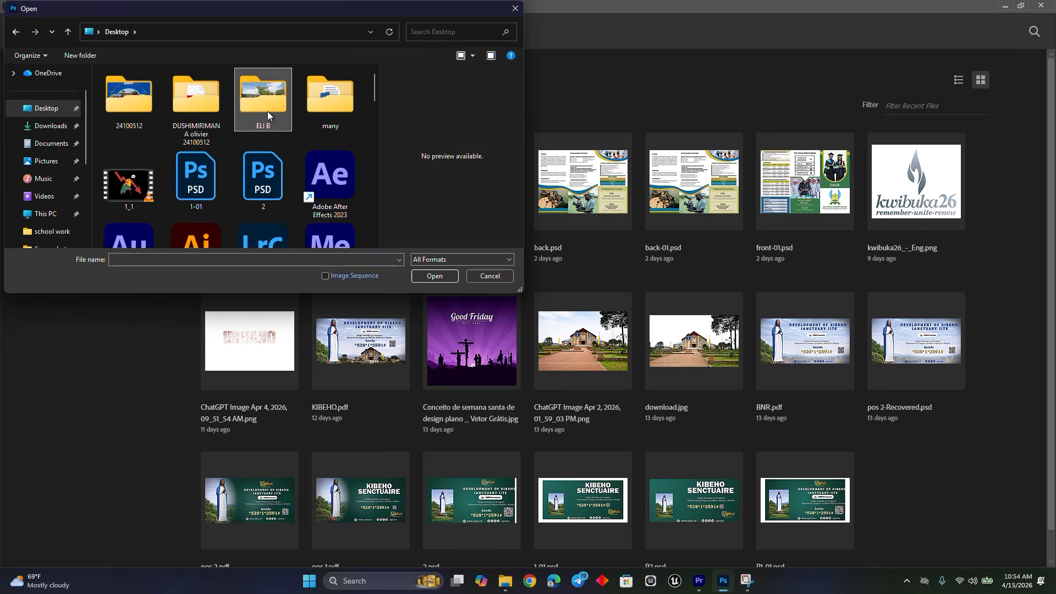
double_click(268, 111)
double_click(331, 112)
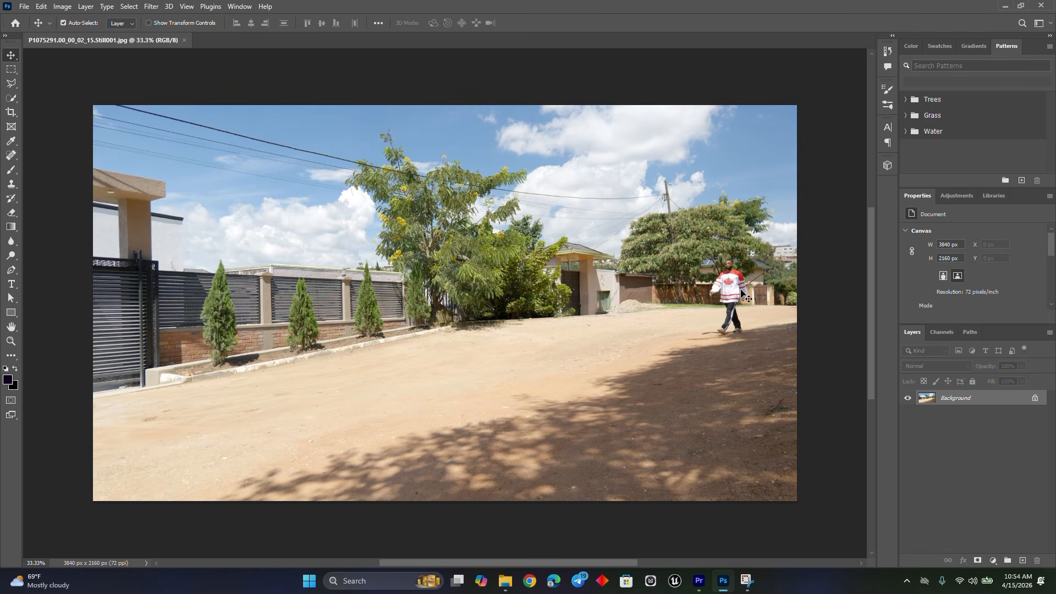
Step: Examine the walking man up close and review the Quick Selection tool group and its Select Subject option
scroll(737, 284, "up", 3)
scroll(731, 288, "down", 4)
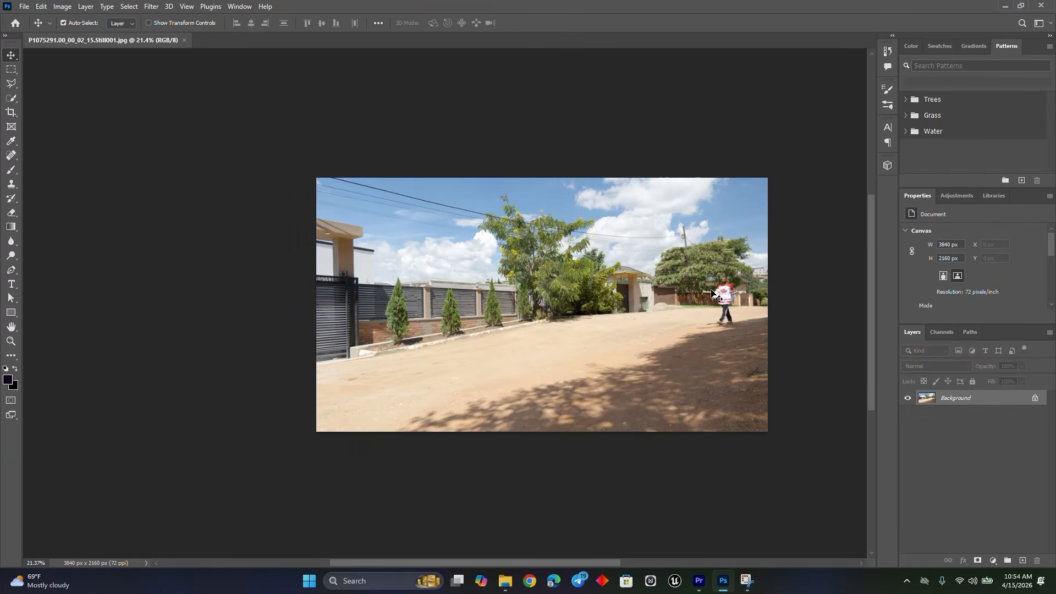
scroll(726, 286, "up", 3)
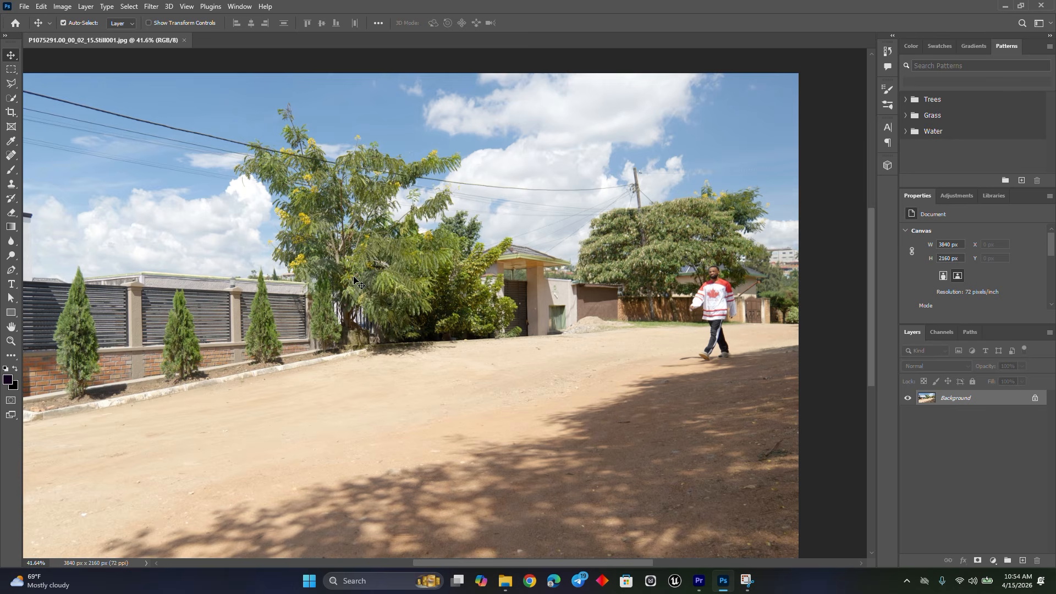
scroll(734, 302, "up", 5)
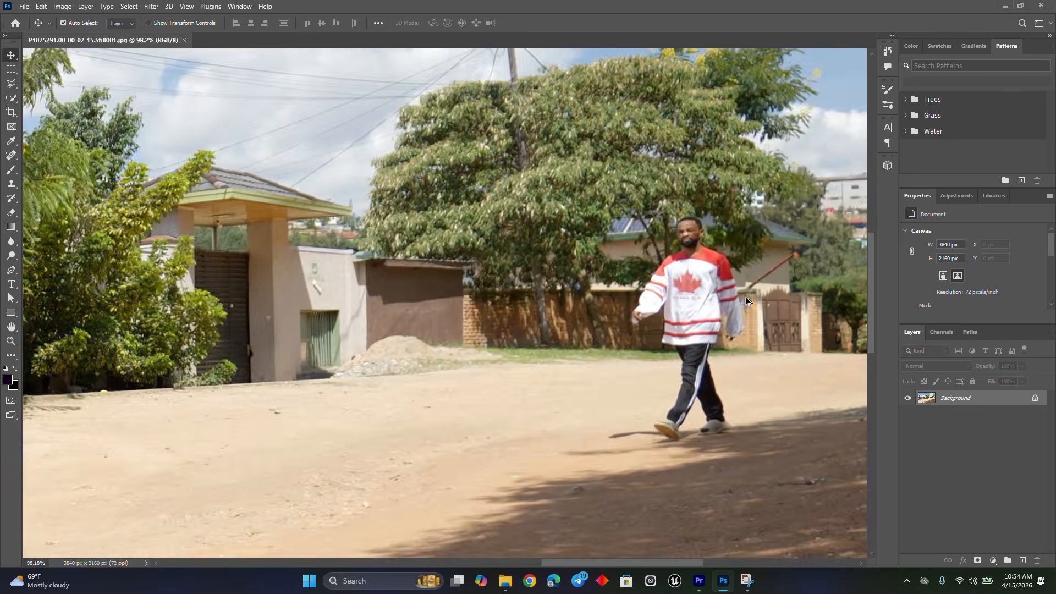
scroll(741, 298, "up", 3)
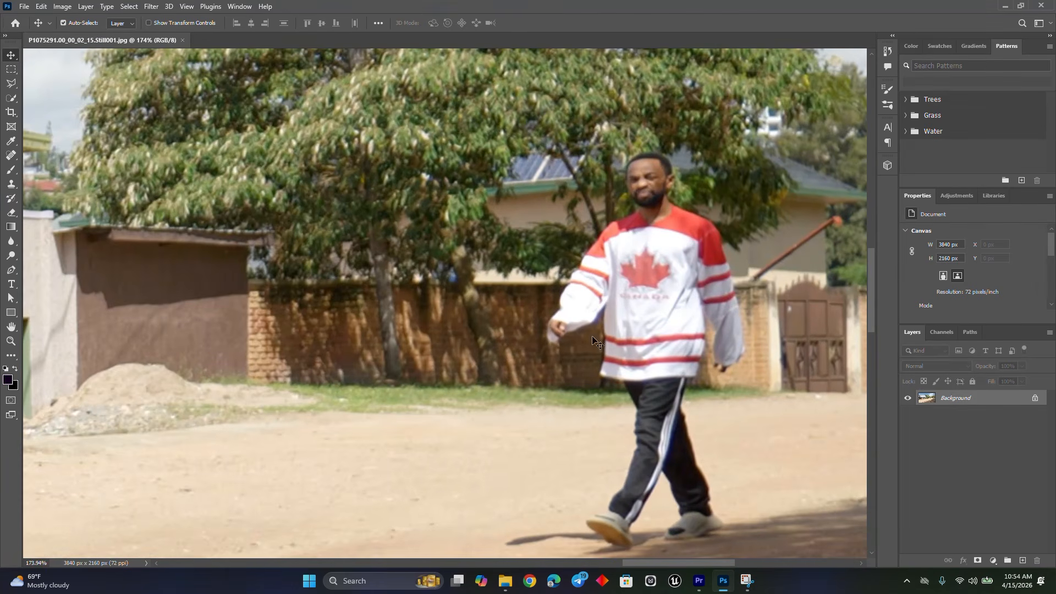
scroll(655, 321, "down", 1)
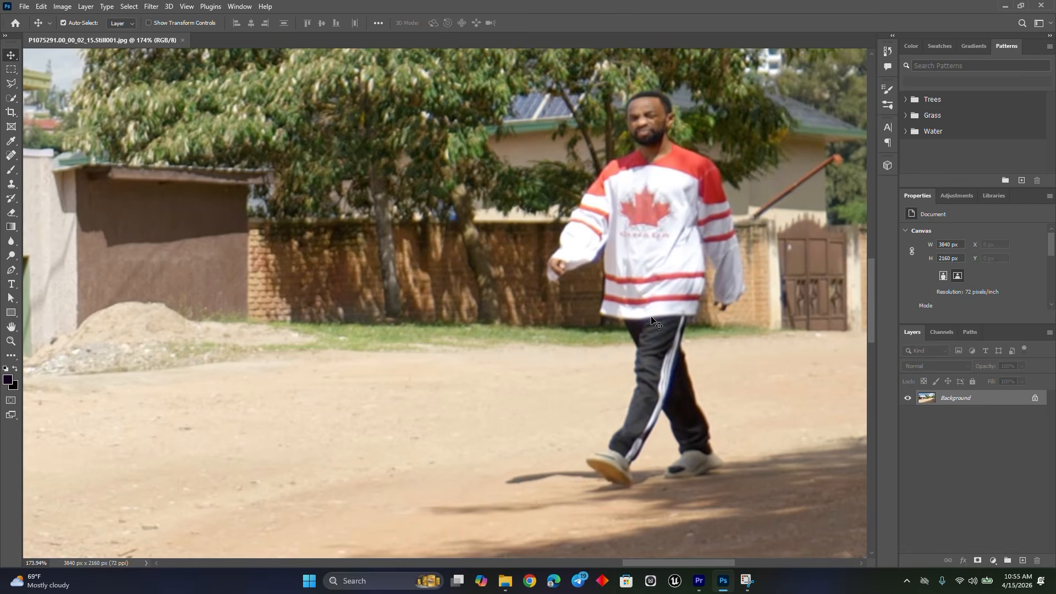
left_click(9, 102)
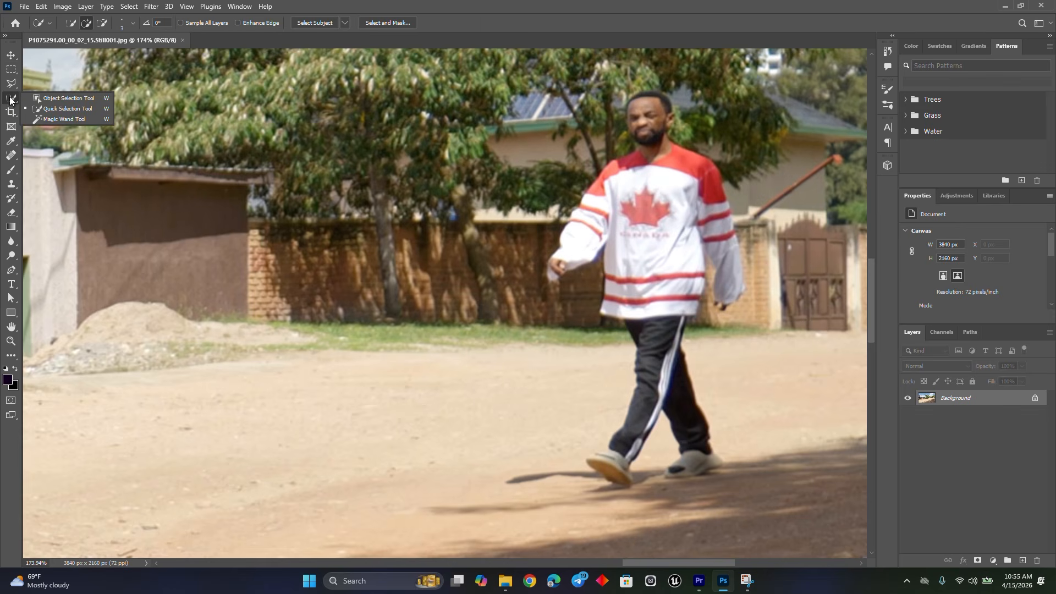
left_click(316, 22)
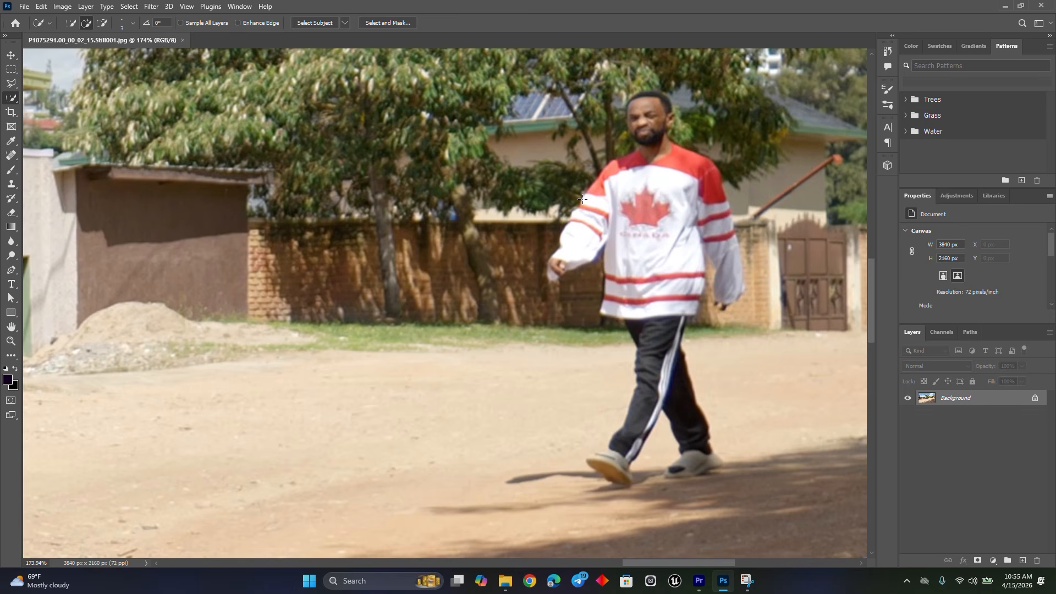
scroll(582, 199, "down", 2)
scroll(449, 154, "down", 3)
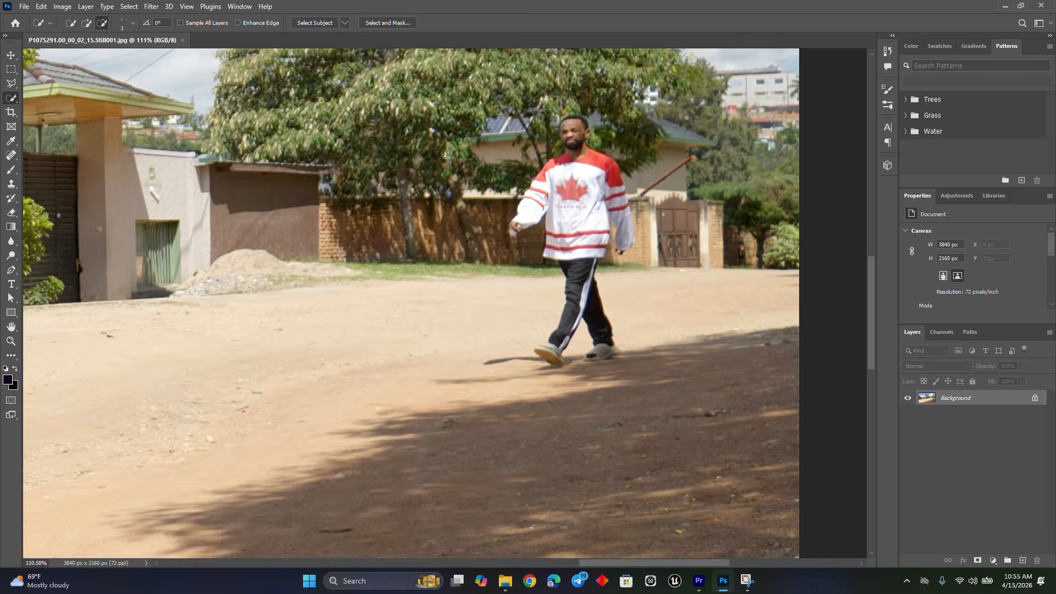
scroll(452, 159, "up", 4)
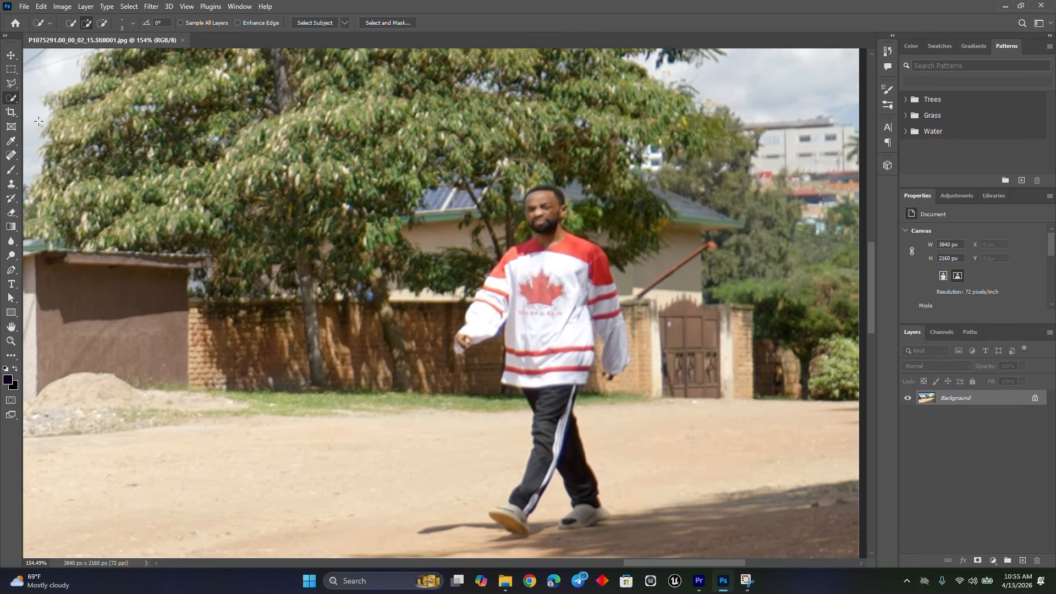
Step: Start tracing the man's outline with the Pen tool in Shape mode, placing two anchors at the sleeve cuff of his forward hand
left_click(13, 273)
scroll(591, 297, "up", 3)
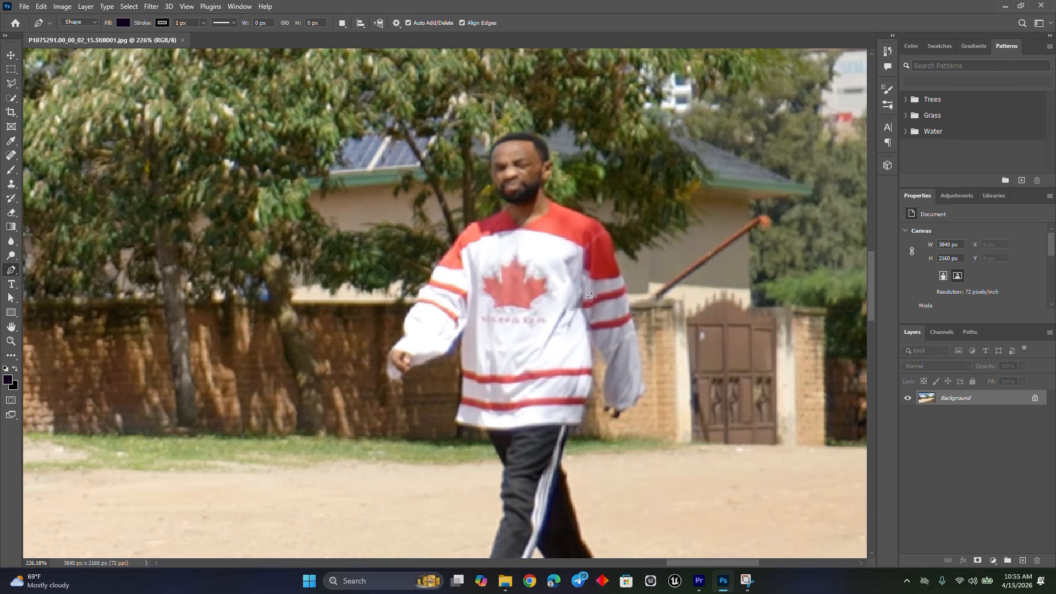
scroll(558, 242, "down", 2)
scroll(465, 268, "up", 1)
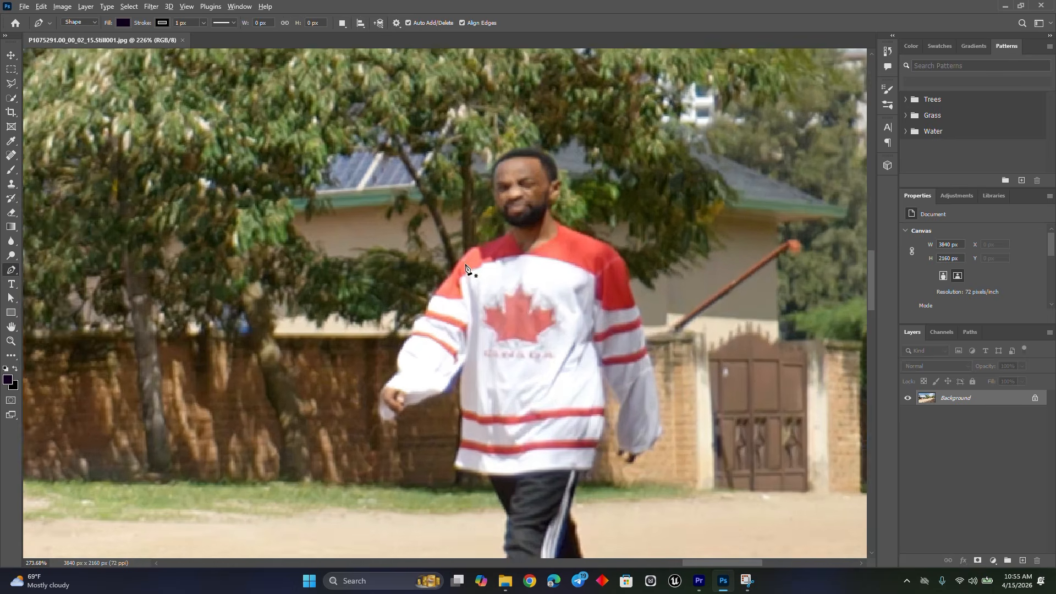
scroll(465, 268, "up", 2)
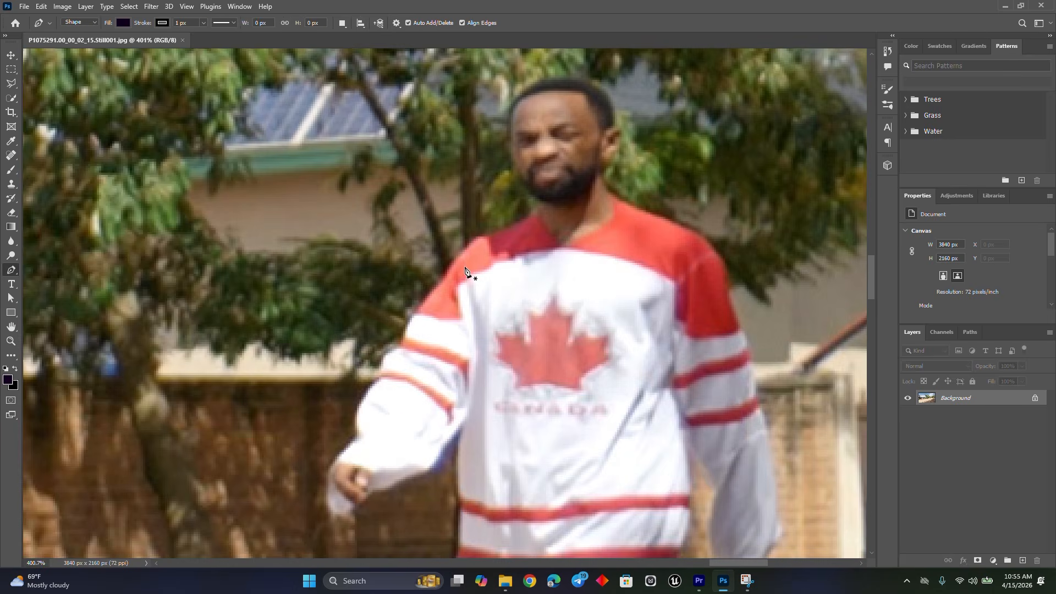
left_click(327, 481)
left_click_drag(337, 455, 347, 453)
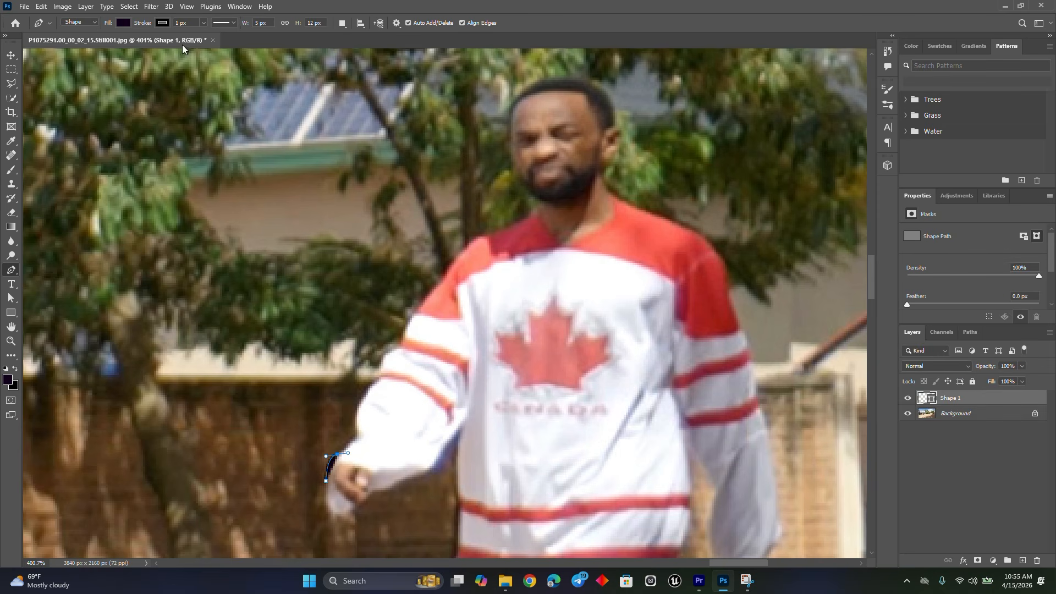
Step: Set both the stroke and the fill of the pen shape to none
left_click(164, 22)
left_click(88, 43)
left_click(111, 22)
left_click(123, 23)
left_click(50, 47)
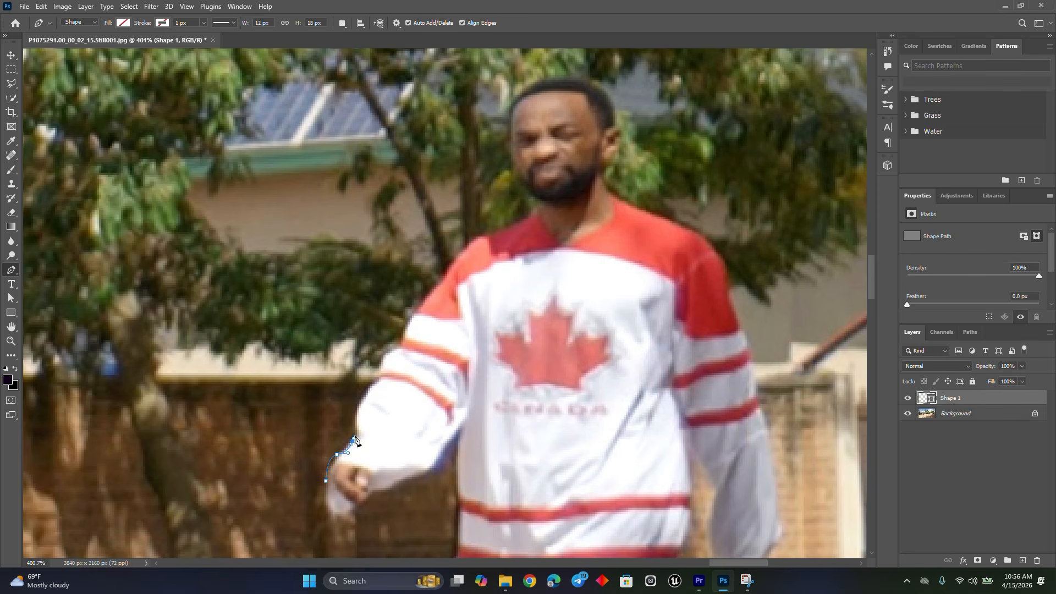
Step: Continue tracing the man's outline from the sleeve cuff of his forward hand along the outer sleeve toward the shoulder
left_click(352, 441)
left_click(359, 404)
left_click(379, 373)
left_click(389, 351)
left_click(407, 331)
left_click(424, 298)
Step: Trace around the man's head, beard and neck and onto the shoulder of his rear arm
left_click(521, 94)
left_click(553, 78)
left_click(583, 81)
left_click(609, 102)
left_click(618, 130)
left_click(608, 160)
left_click(608, 188)
left_click(636, 205)
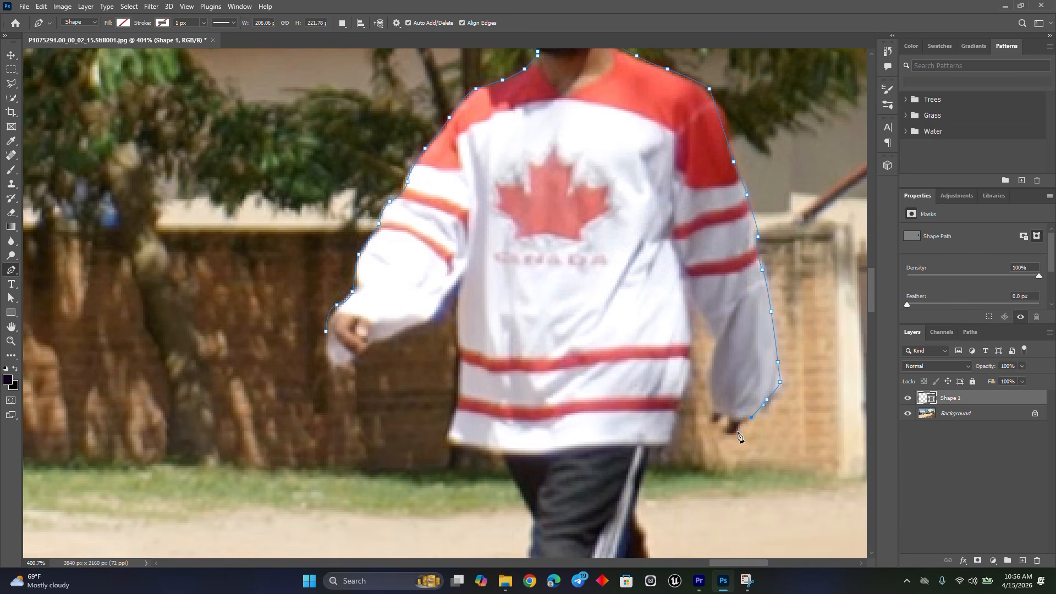
Step: Trace around the fingers of the man's rear hand and back up the inner side of that sleeve cuff
left_click(738, 433)
left_click(725, 433)
left_click(725, 428)
left_click(729, 417)
left_click(720, 417)
left_click(716, 423)
left_click(710, 412)
left_click(709, 399)
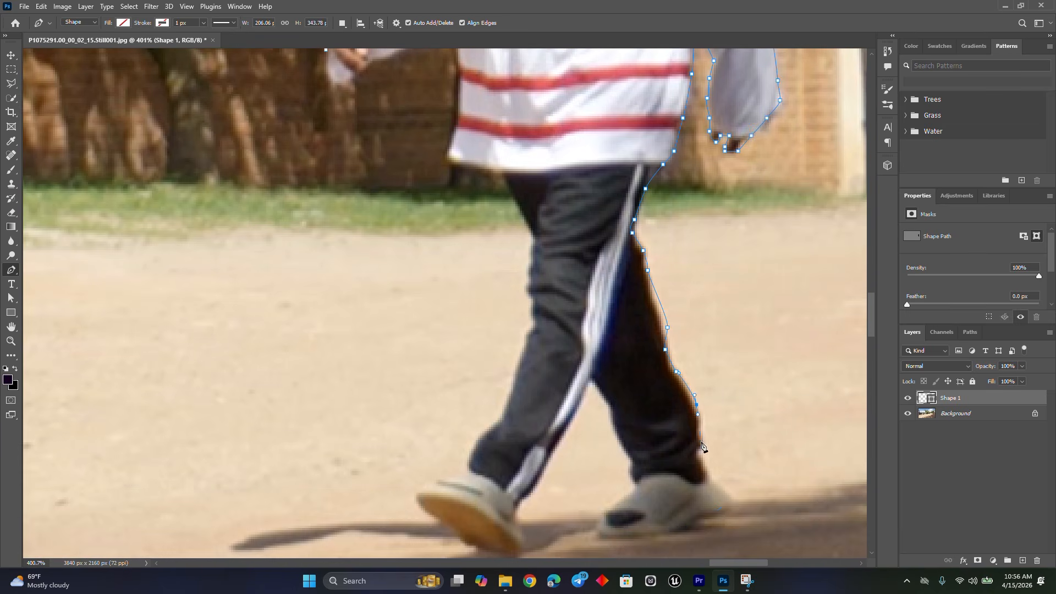
Step: Trace down the back edge of the rear trouser leg and around the heel and sole of the rear shoe
left_click(700, 442)
left_click(705, 460)
left_click(719, 484)
left_click(727, 500)
left_click(714, 513)
left_click(688, 526)
left_click(651, 541)
left_click(608, 539)
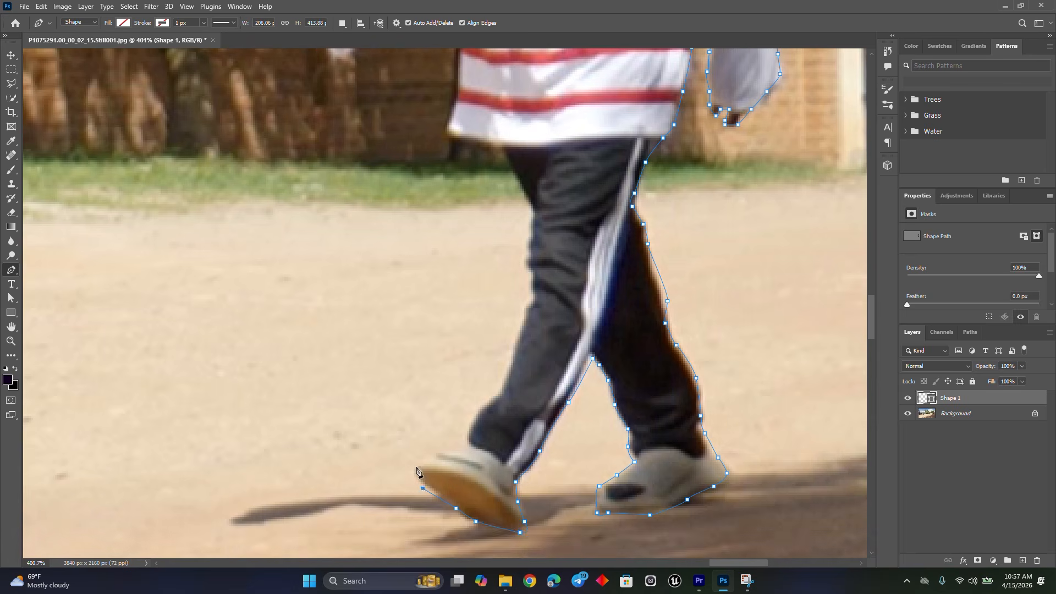
Step: Trace around the toe and top of the front shoe and onto the shin of the front trouser leg
left_click(419, 469)
left_click(439, 456)
left_click(469, 442)
scroll(472, 440, "up", 2)
left_click(482, 446)
left_click(495, 426)
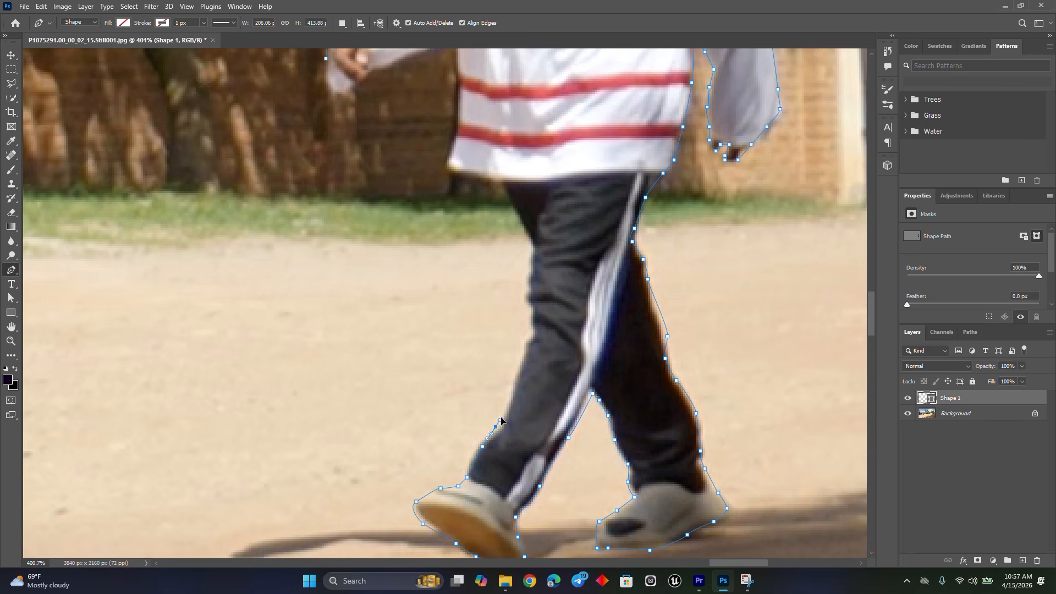
Step: Trace up the front leg, shirt side and underside of the forward sleeve, closing the outline at the forward hand's starting anchor
left_click(509, 402)
left_click(520, 360)
left_click(348, 187)
left_click(328, 180)
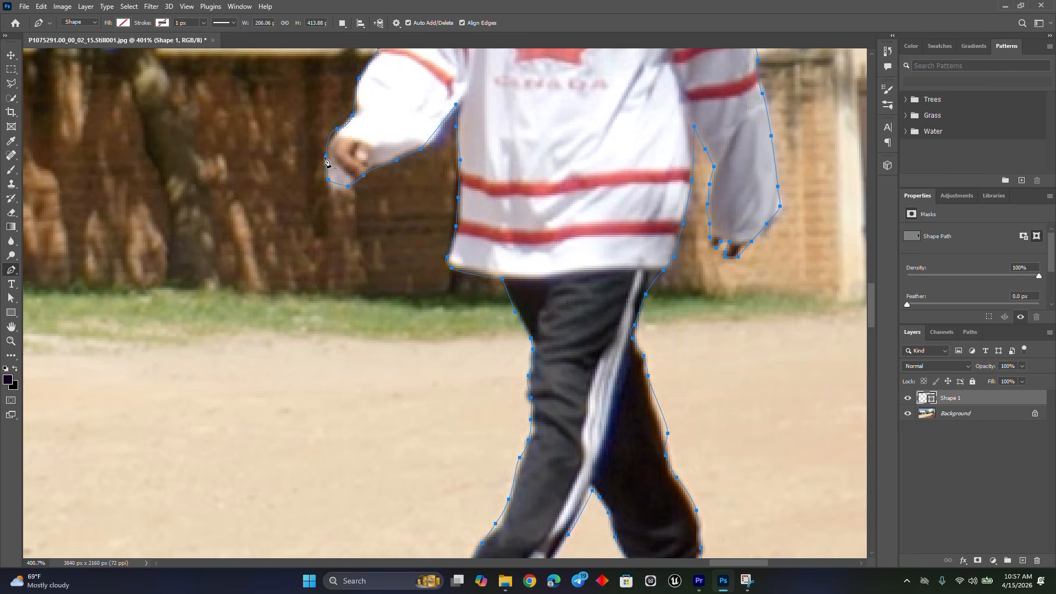
left_click(325, 160)
Step: Convert the closed path around the man into a selection
scroll(484, 209, "down", 3)
scroll(517, 200, "up", 1)
scroll(518, 199, "down", 2)
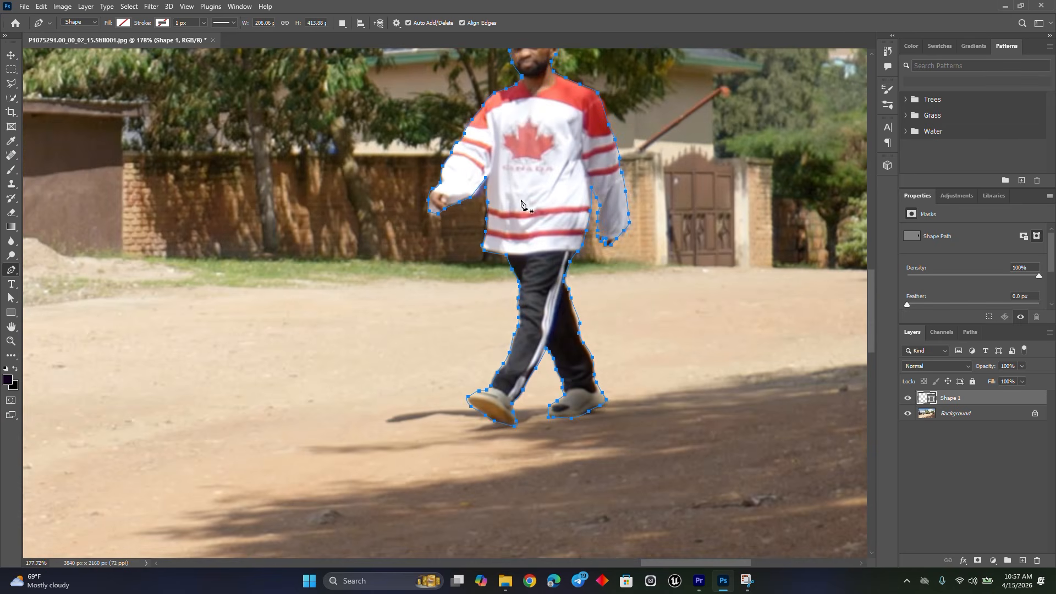
scroll(522, 200, "up", 1)
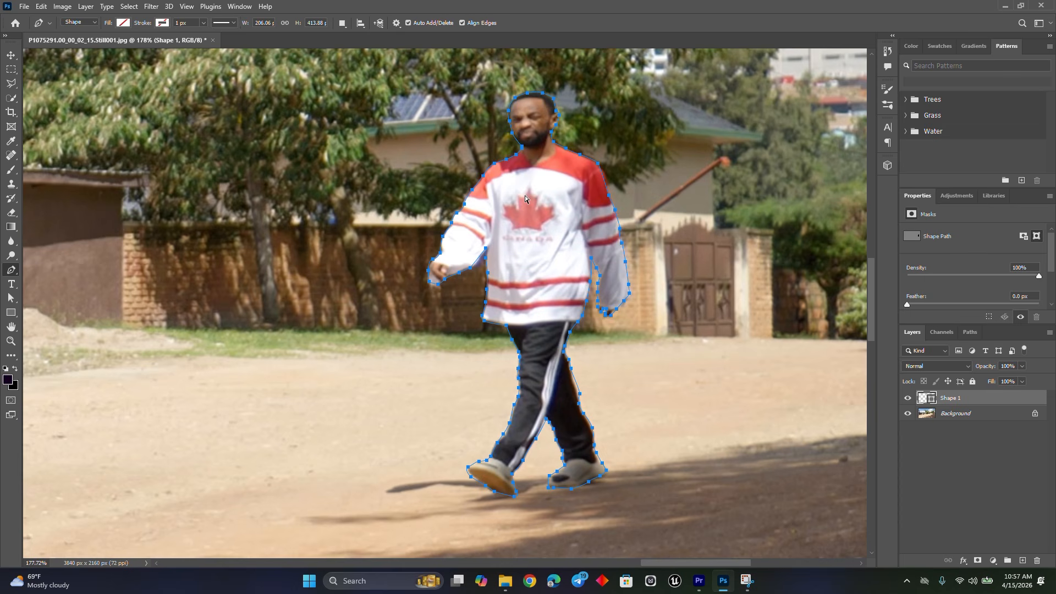
key("ctrl+Return")
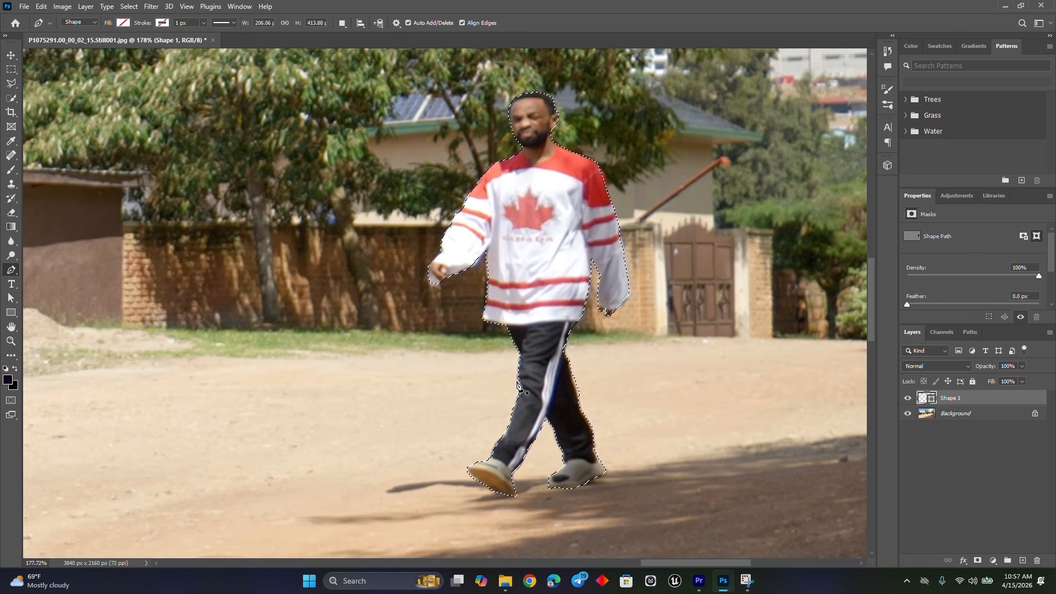
Step: Copy the selected man from the Background layer onto a new layer, and hide the Shape 1 and Background layers
scroll(541, 273, "down", 3)
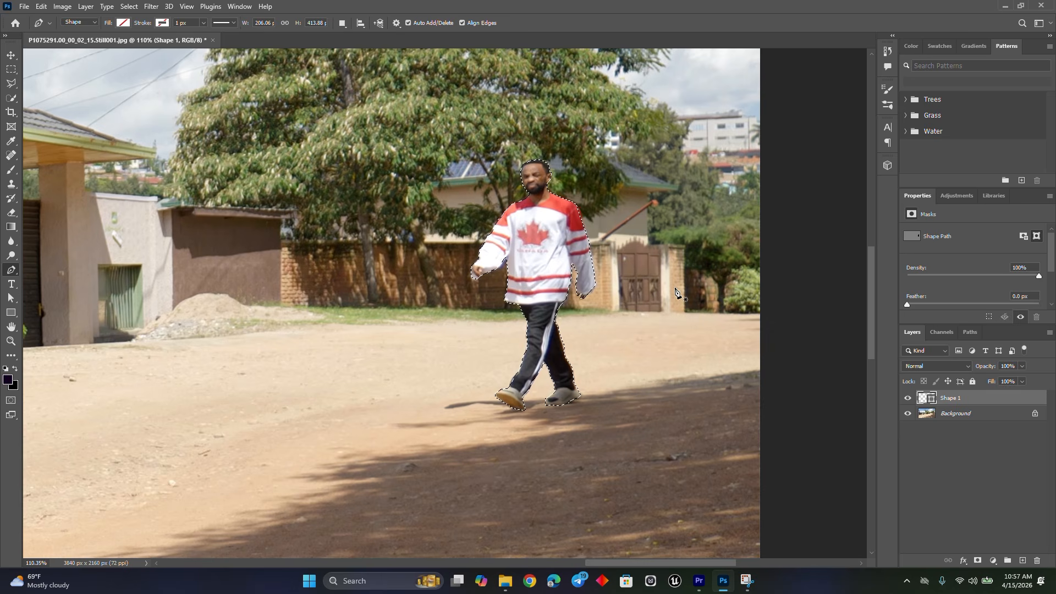
left_click(927, 417)
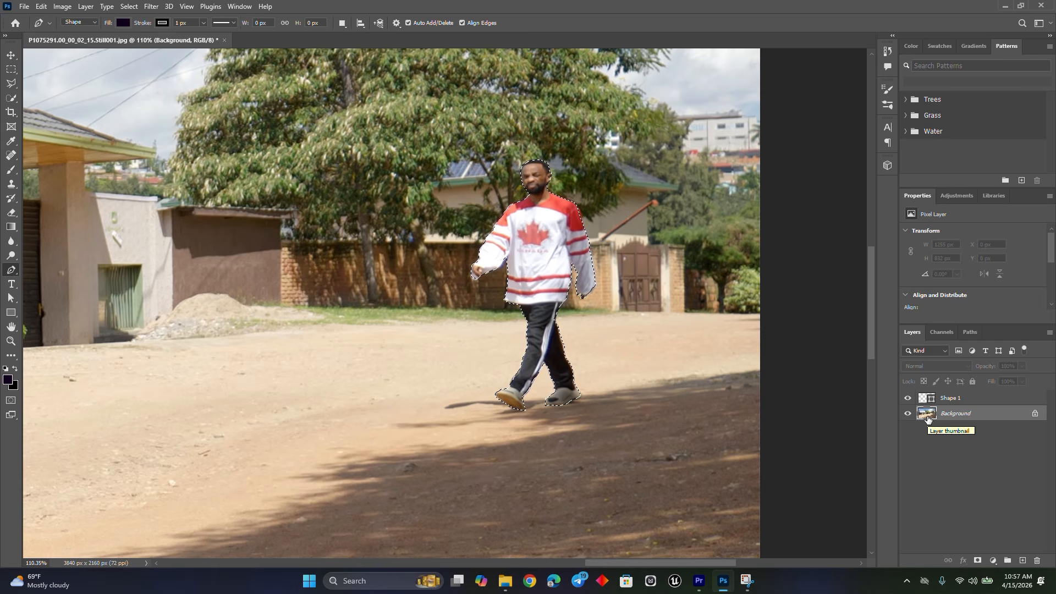
key("ctrl+j")
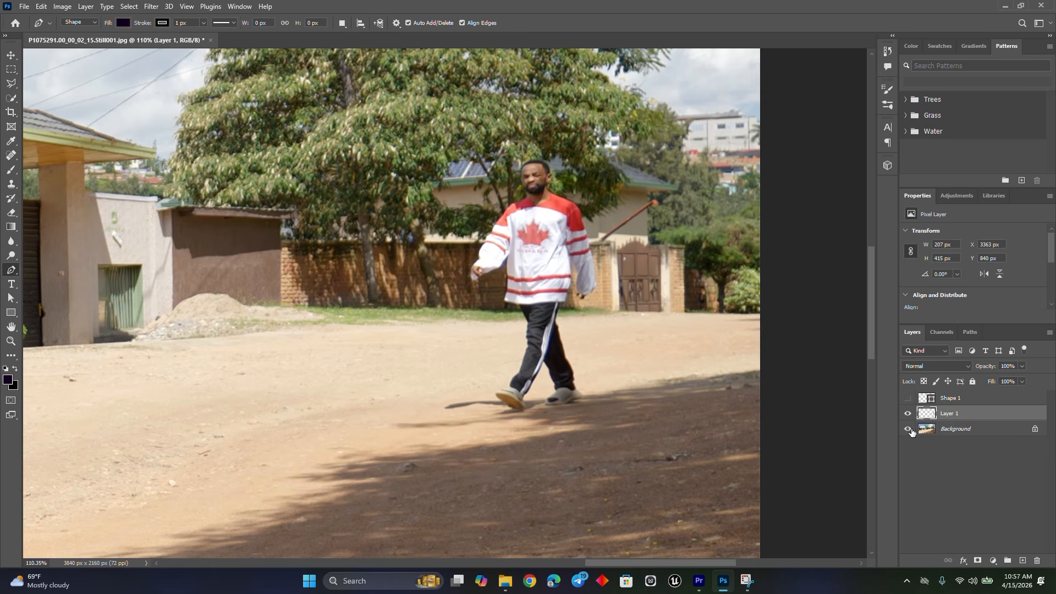
left_click(908, 429)
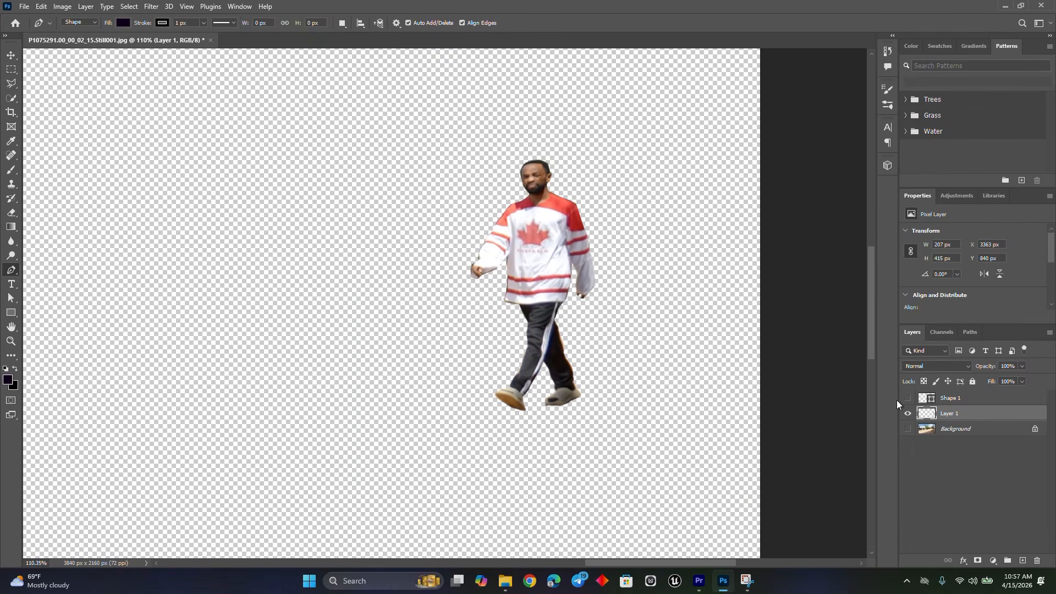
Step: Try moving the cut-out man toward the middle of the canvas, and undo the move
scroll(377, 215, "down", 3)
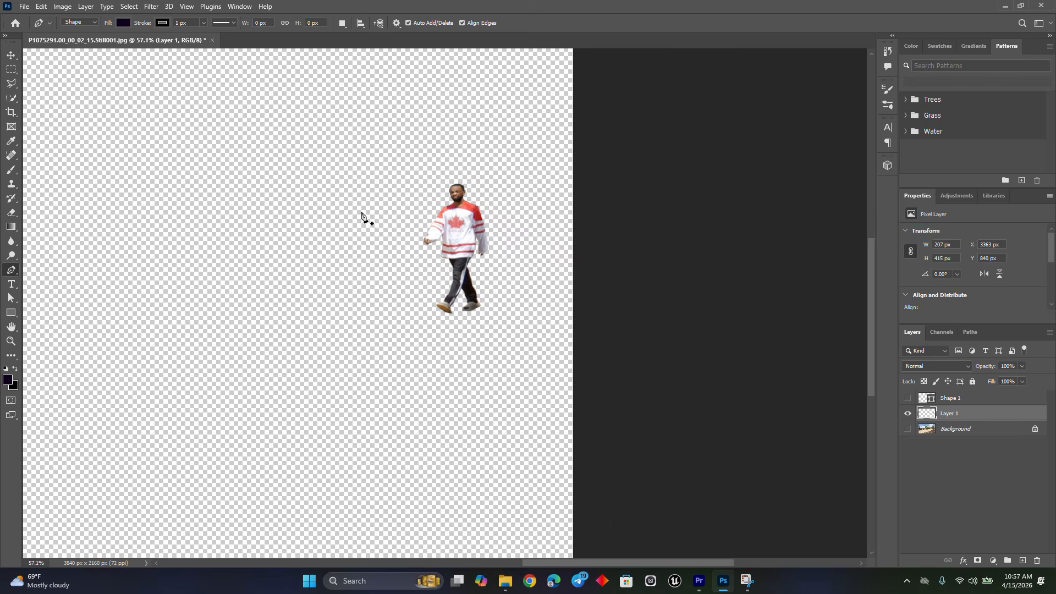
scroll(385, 227, "down", 3)
scroll(387, 233, "left", 4)
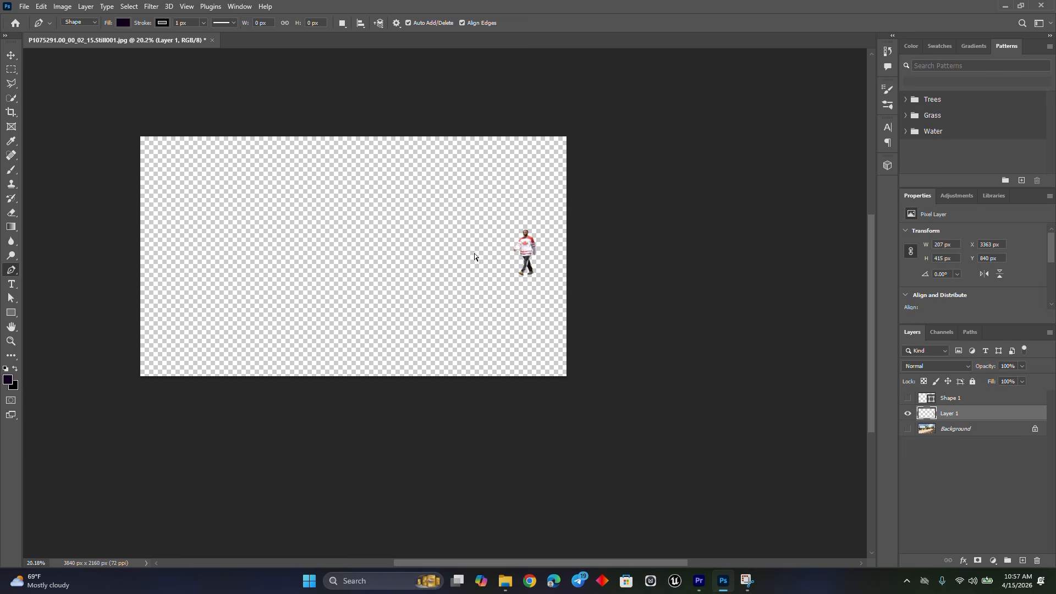
scroll(558, 247, "up", 2)
scroll(564, 243, "left", 2)
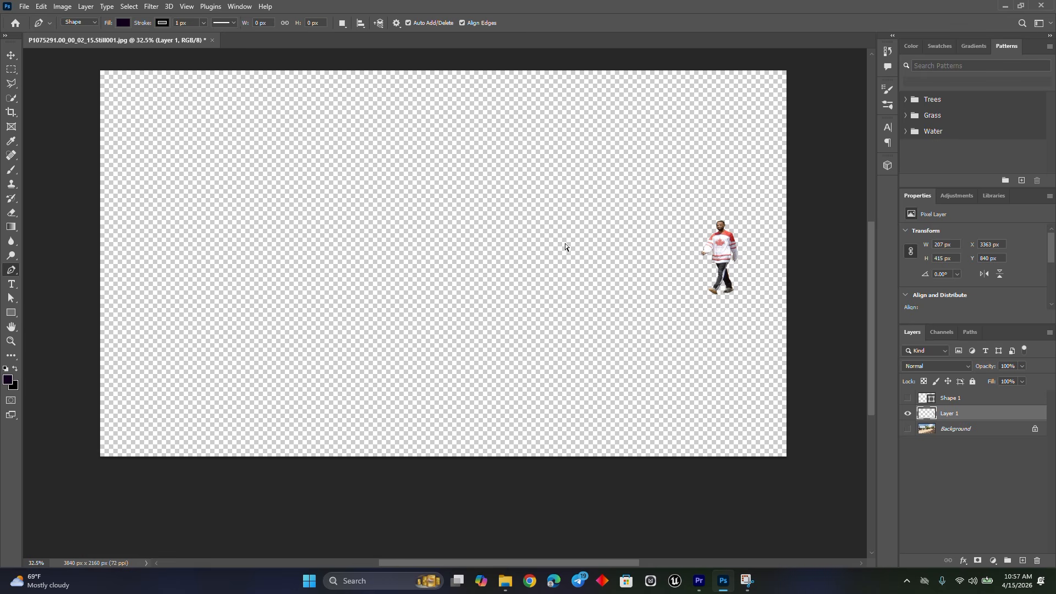
scroll(565, 244, "up", 2)
scroll(611, 265, "up", 1)
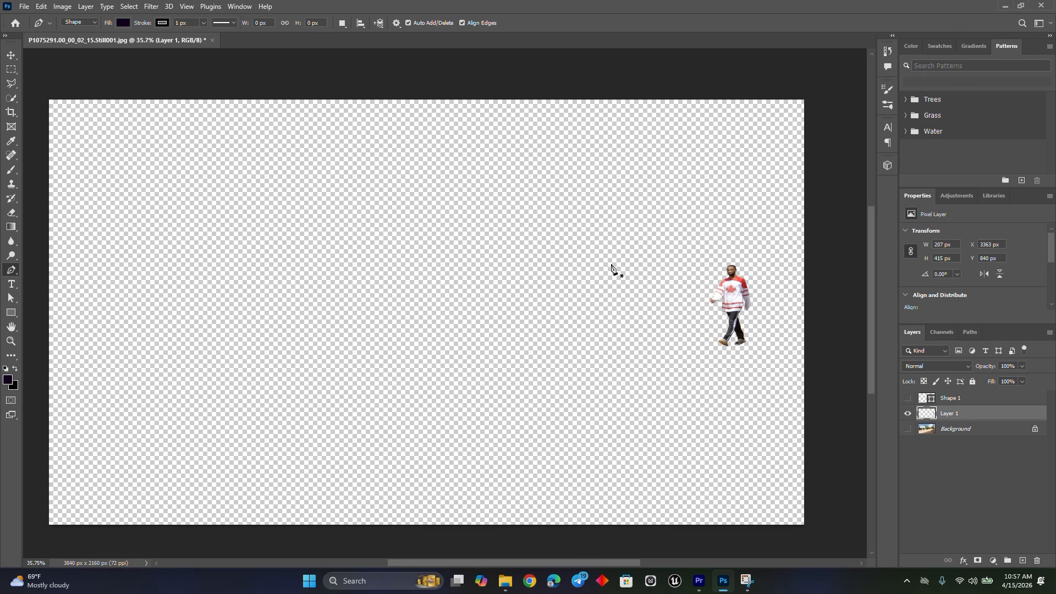
key("v")
left_click_drag(732, 304, 454, 242)
key("ctrl")
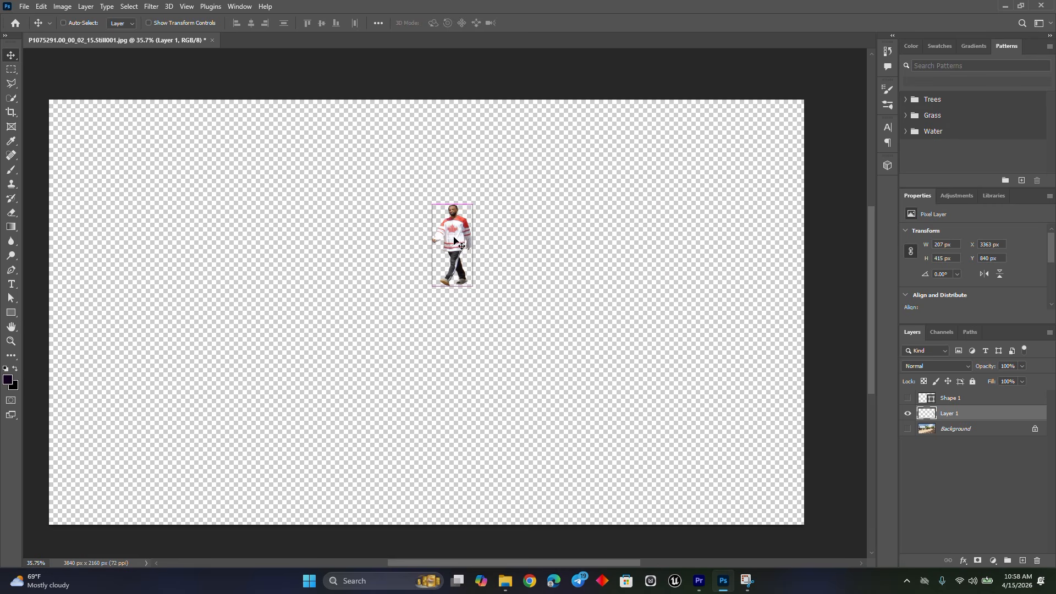
key("ctrl+z")
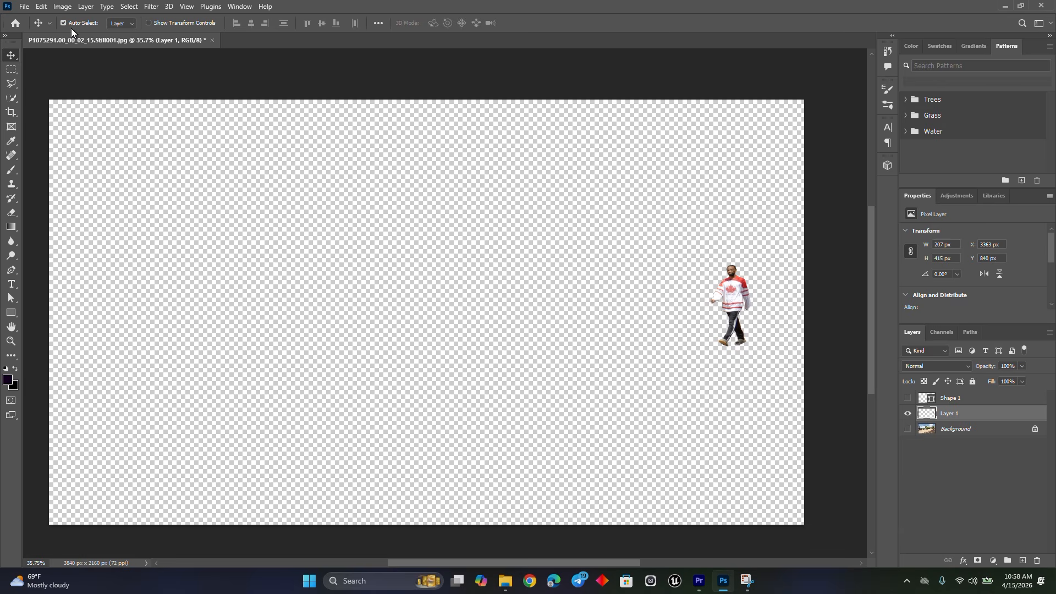
Step: Save a copy of the cut-out as a PNG named "1 ff" in the ELI B folder on the Desktop, using the large file size option
left_click(24, 6)
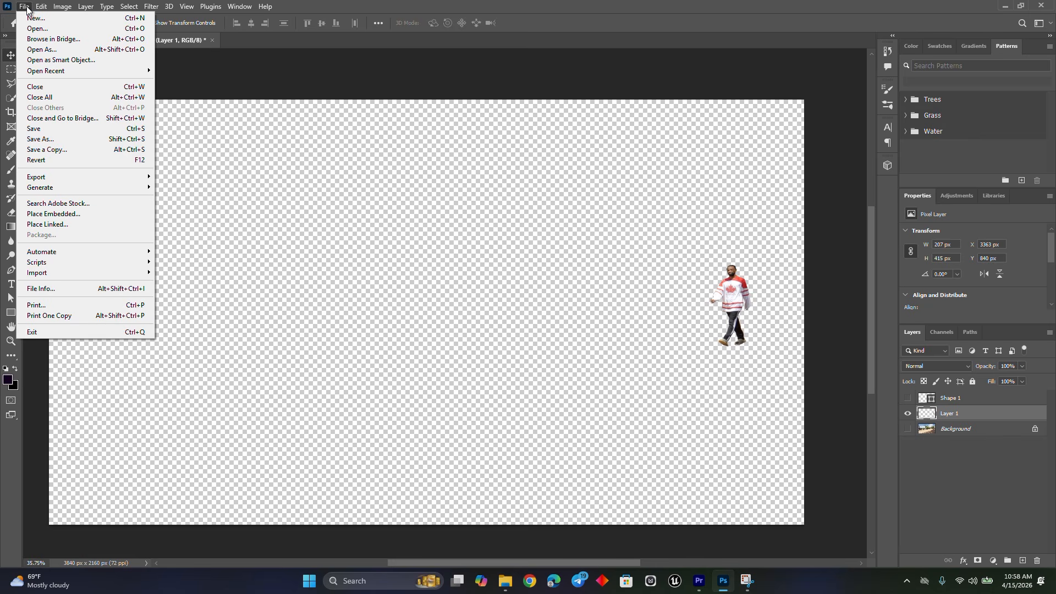
left_click(64, 149)
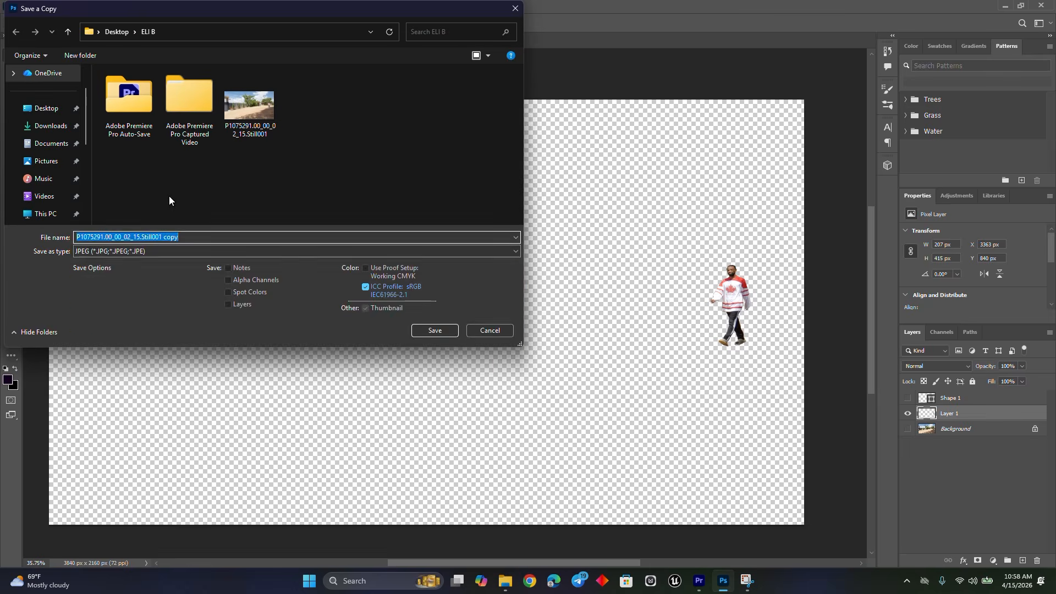
left_click(107, 250)
left_click(101, 403)
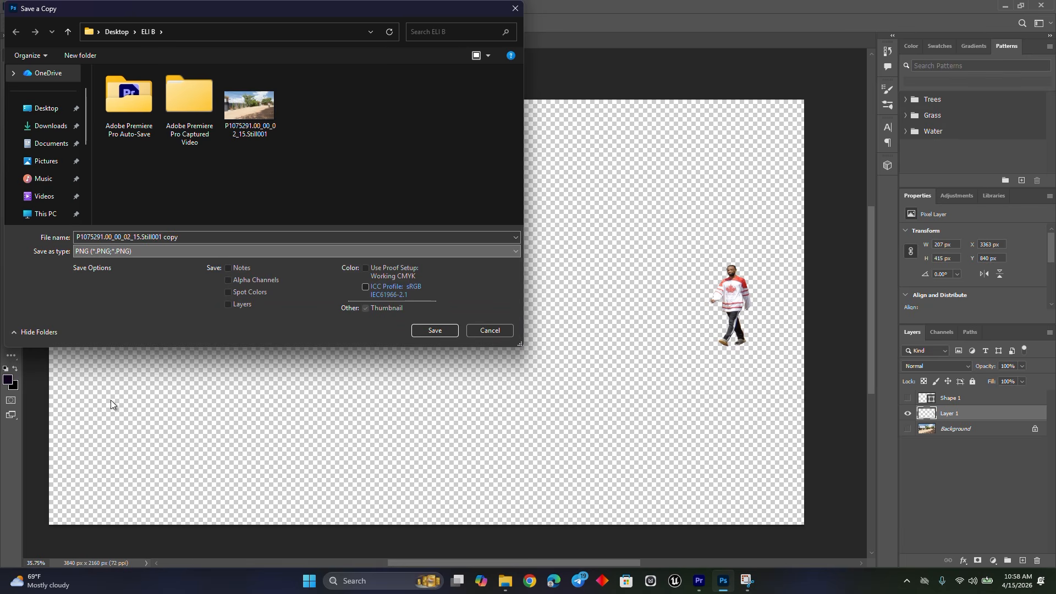
left_click(193, 237)
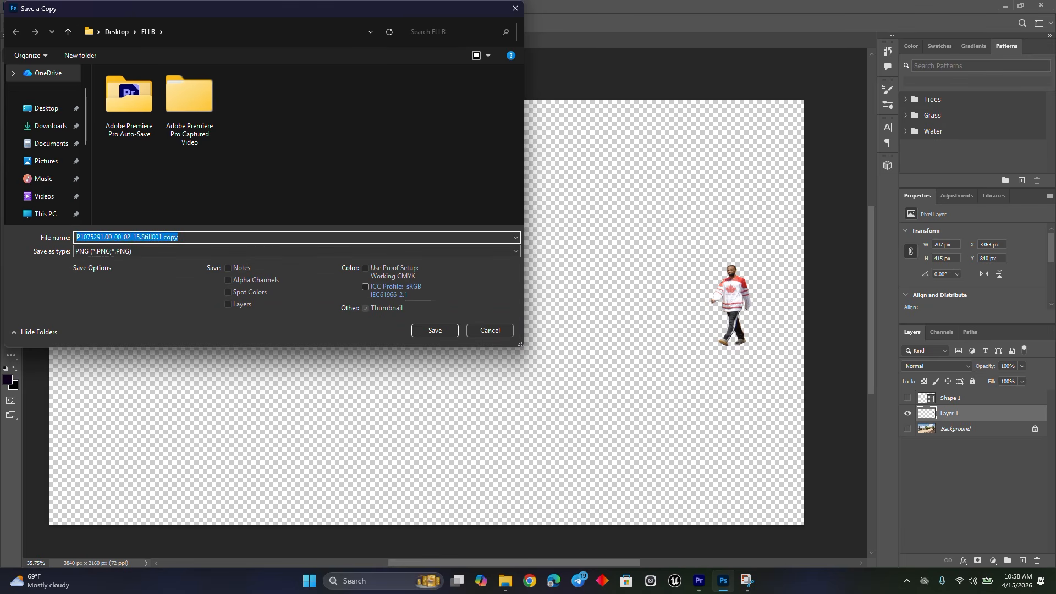
type("1 ff")
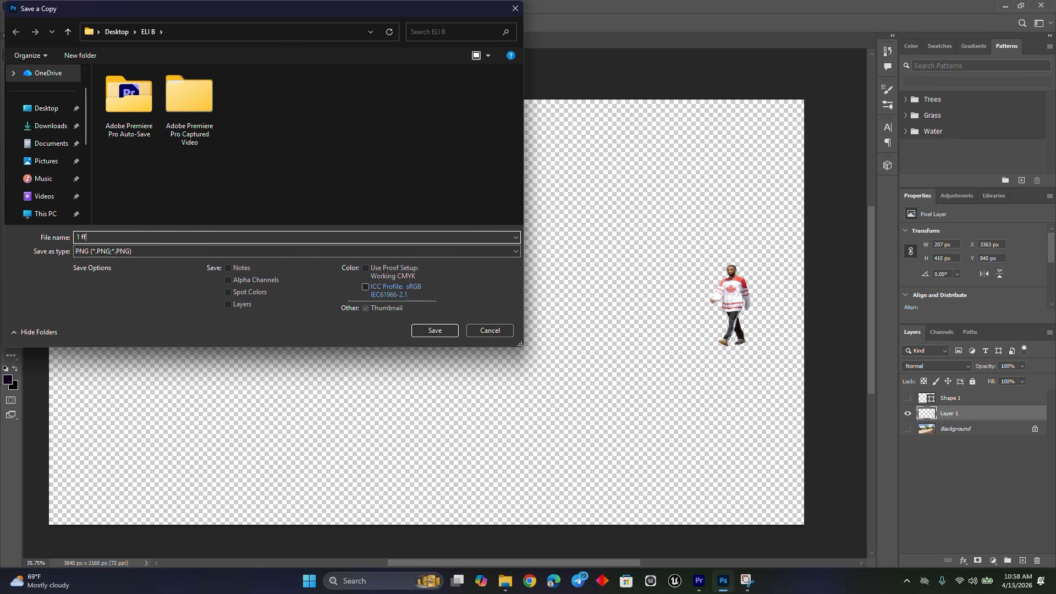
left_click(38, 110)
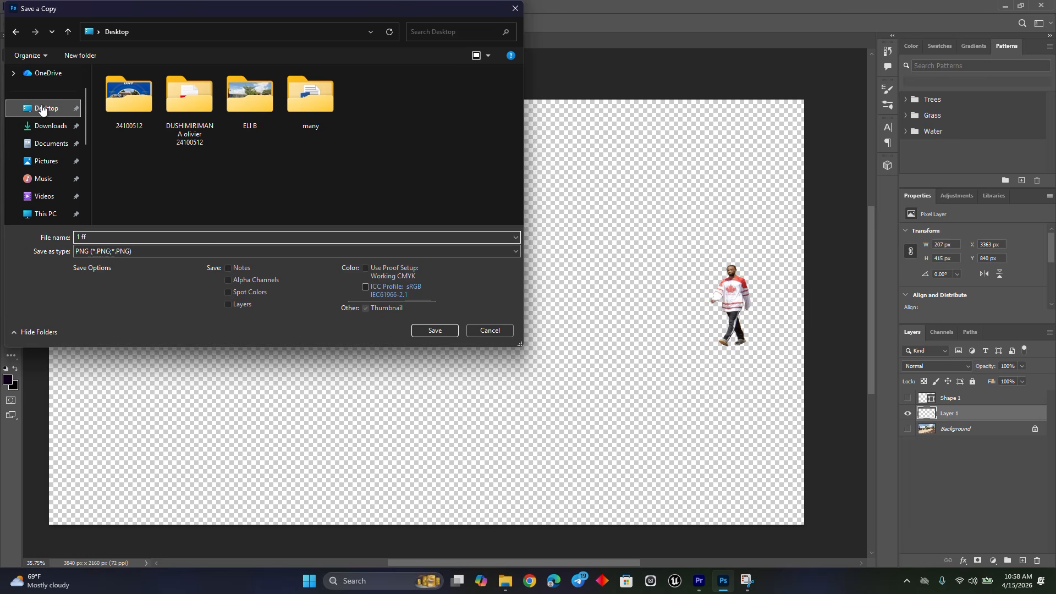
double_click(263, 123)
left_click(431, 328)
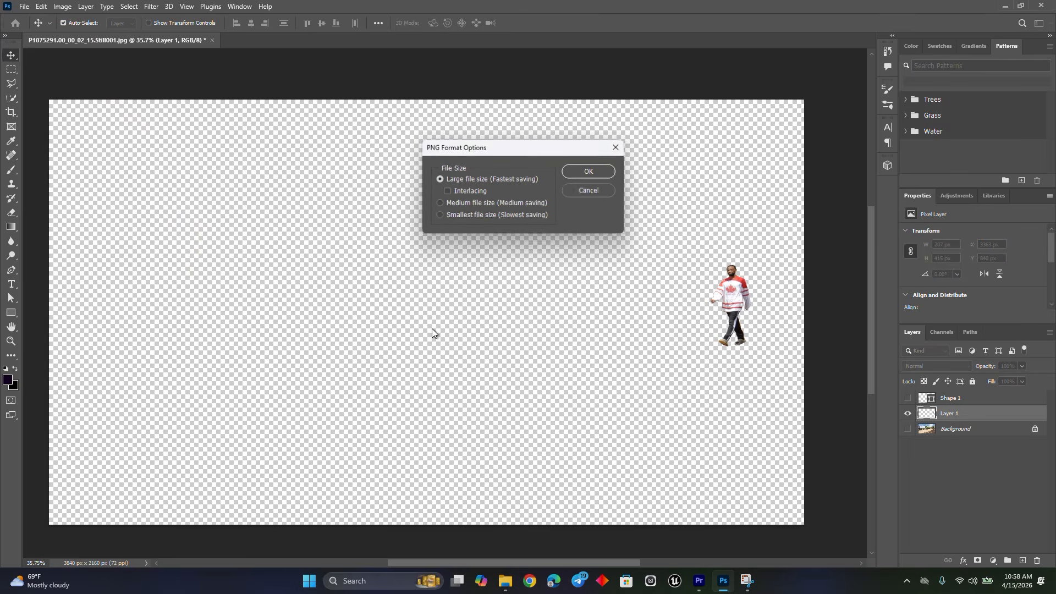
left_click(615, 169)
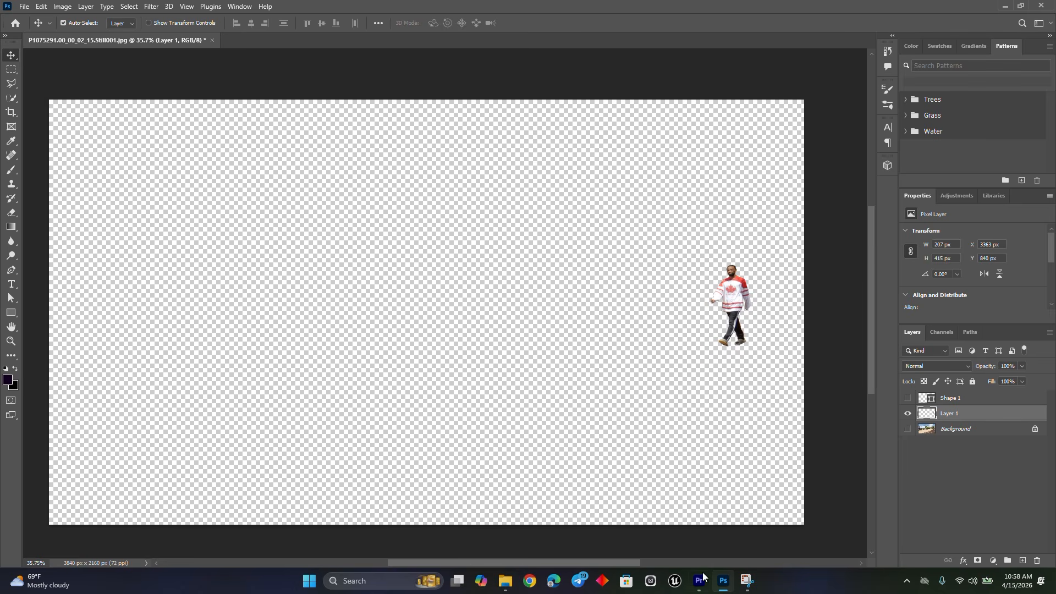
Step: Switch to Premiere Pro and import 1 ff.png from the ELI B folder into the project
left_click(700, 536)
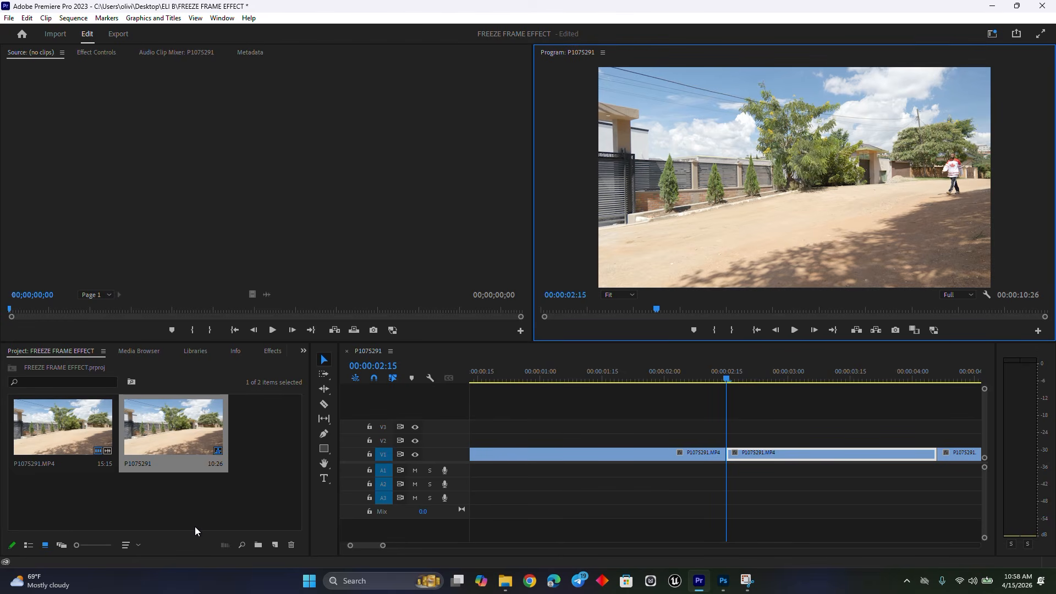
double_click(225, 516)
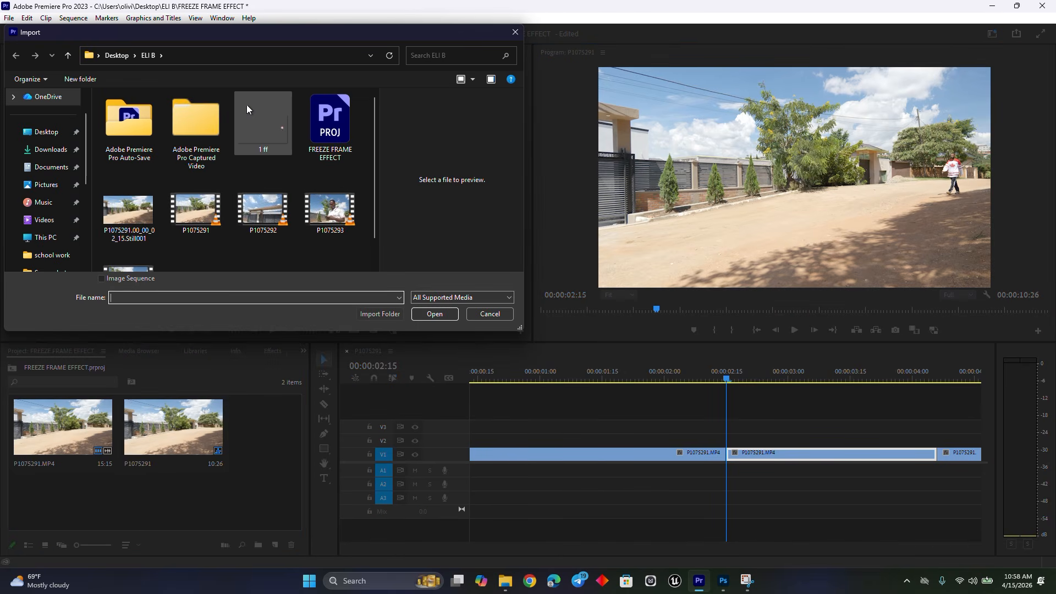
double_click(259, 117)
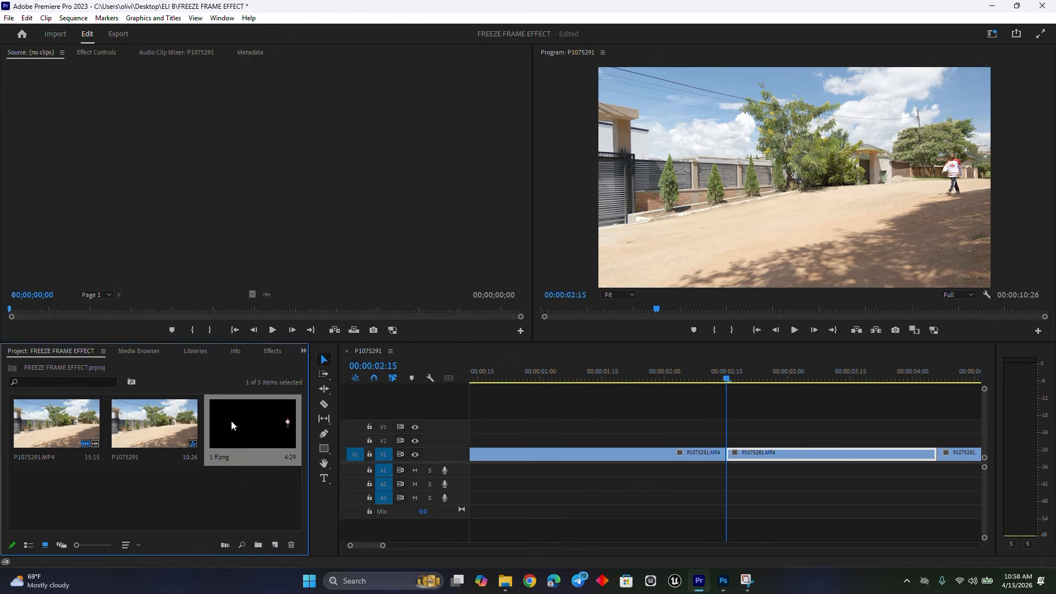
Step: Place 1 ff.png on track V2 directly above the first clip, spanning from the sequence start to the first cut
left_click_drag(382, 546, 445, 548)
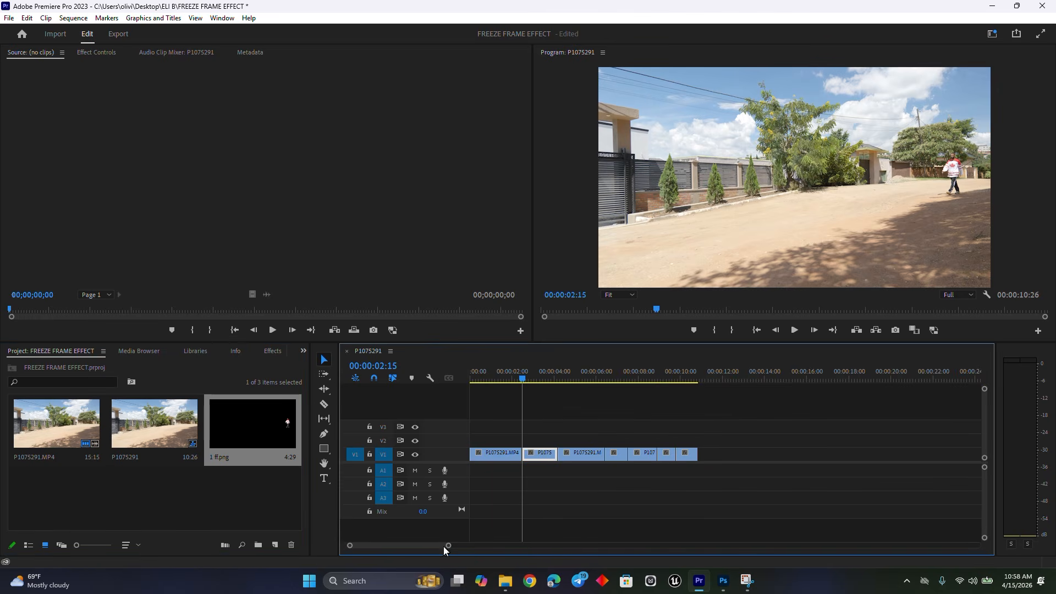
left_click_drag(262, 432, 534, 440)
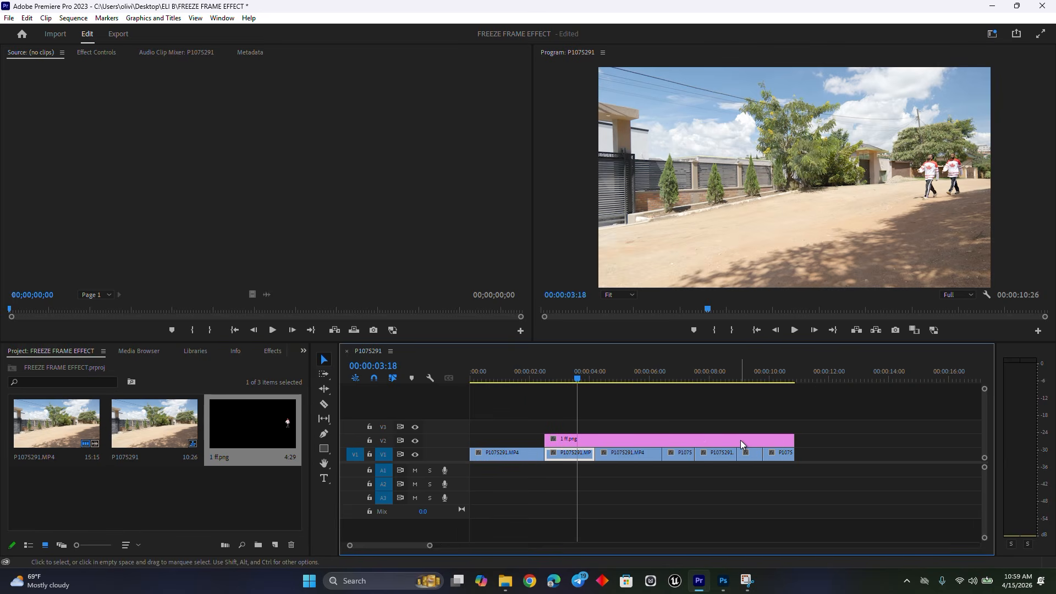
left_click_drag(740, 440, 719, 440)
left_click_drag(719, 440, 544, 439)
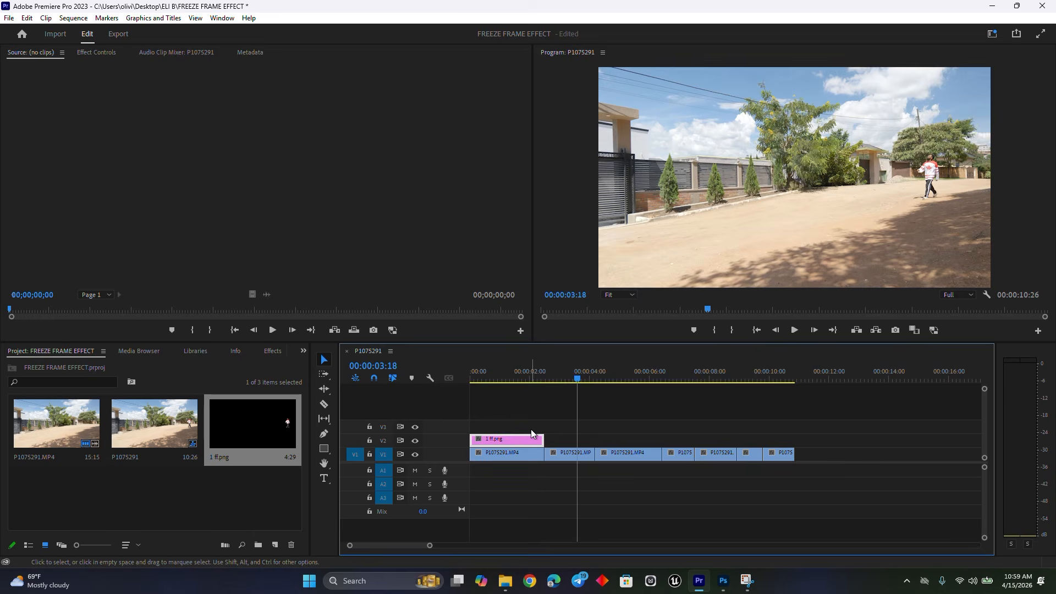
Step: Export the frame at the last cut, 00:00:09:24, as a JPEG still into the ELI B folder on the Desktop
left_click_drag(489, 371, 447, 390)
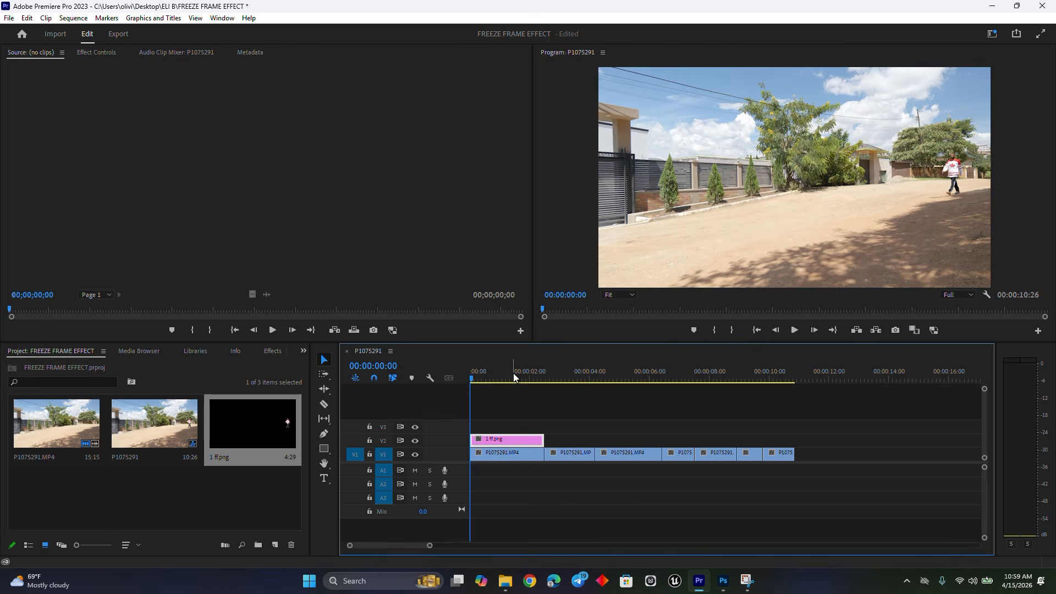
left_click_drag(513, 374, 766, 364)
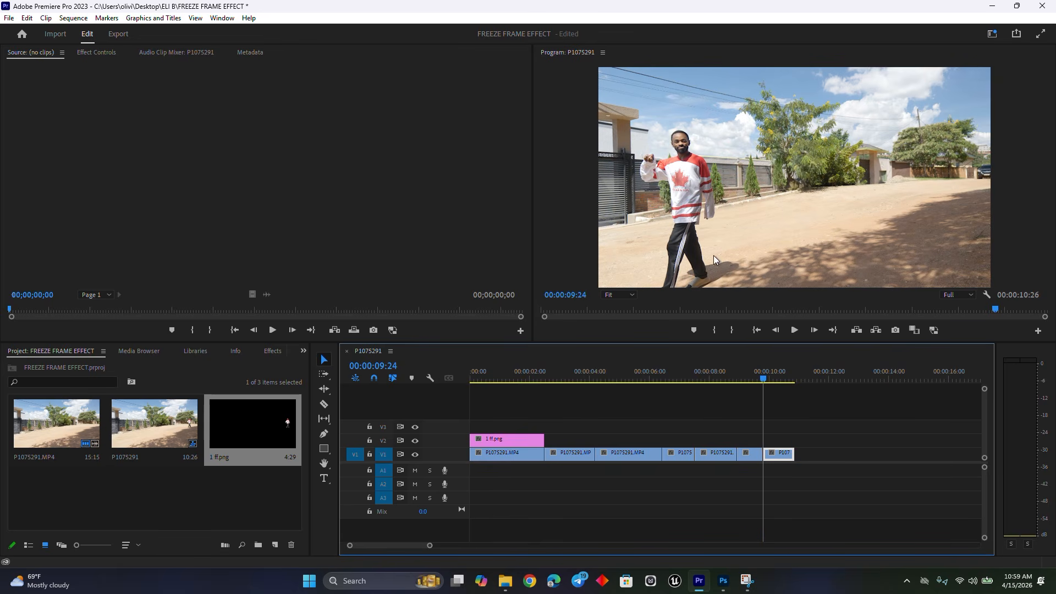
left_click(895, 331)
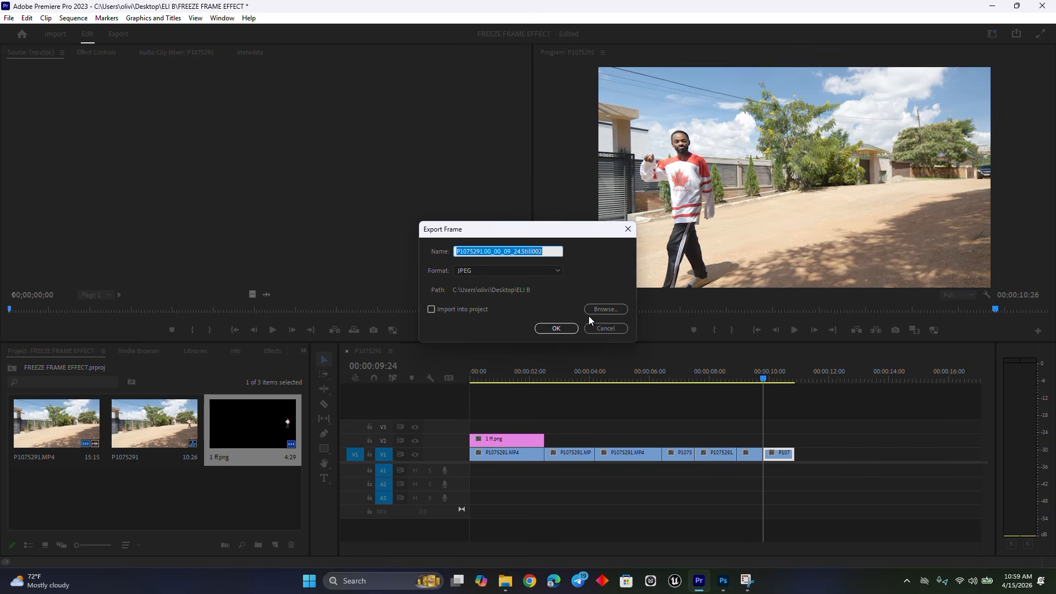
left_click(556, 328)
Step: Switch to Photoshop and open the exported still P1075291.00_00_09_24.Still002 from the ELI B folder
left_click(723, 586)
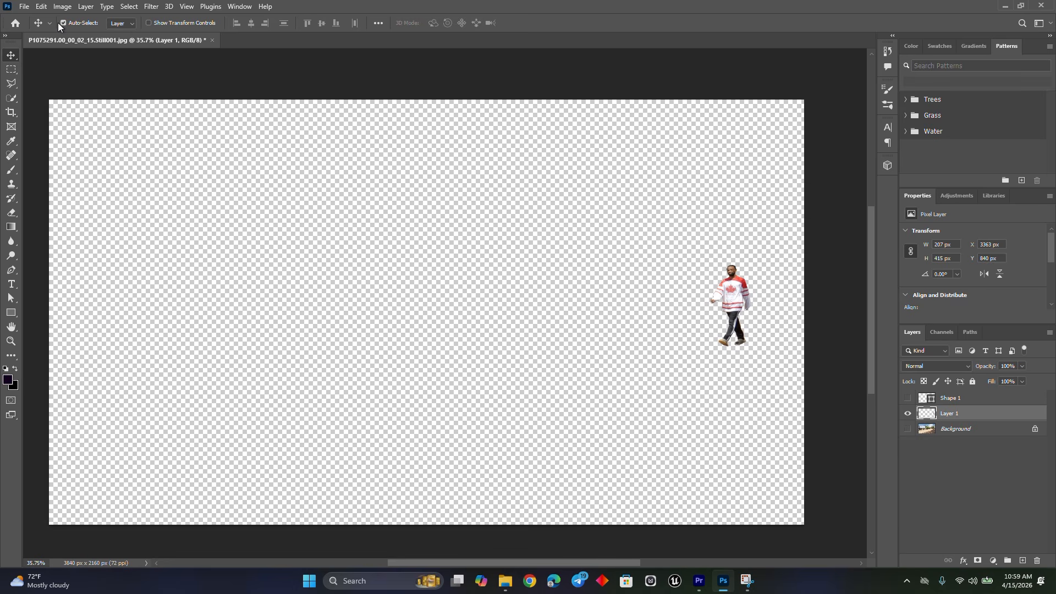
left_click(24, 6)
left_click(34, 31)
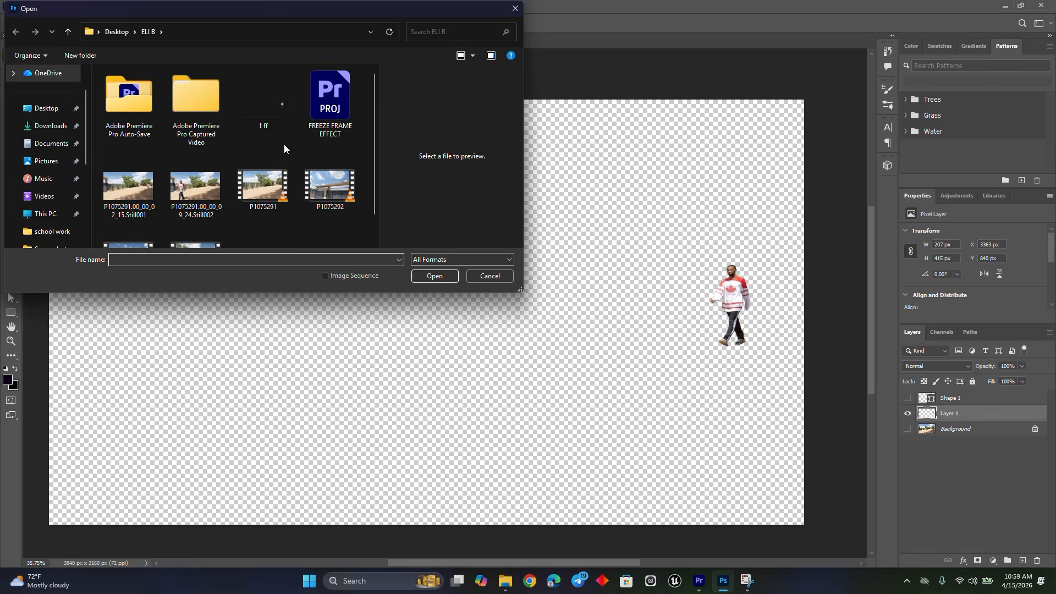
scroll(286, 151, "down", 1)
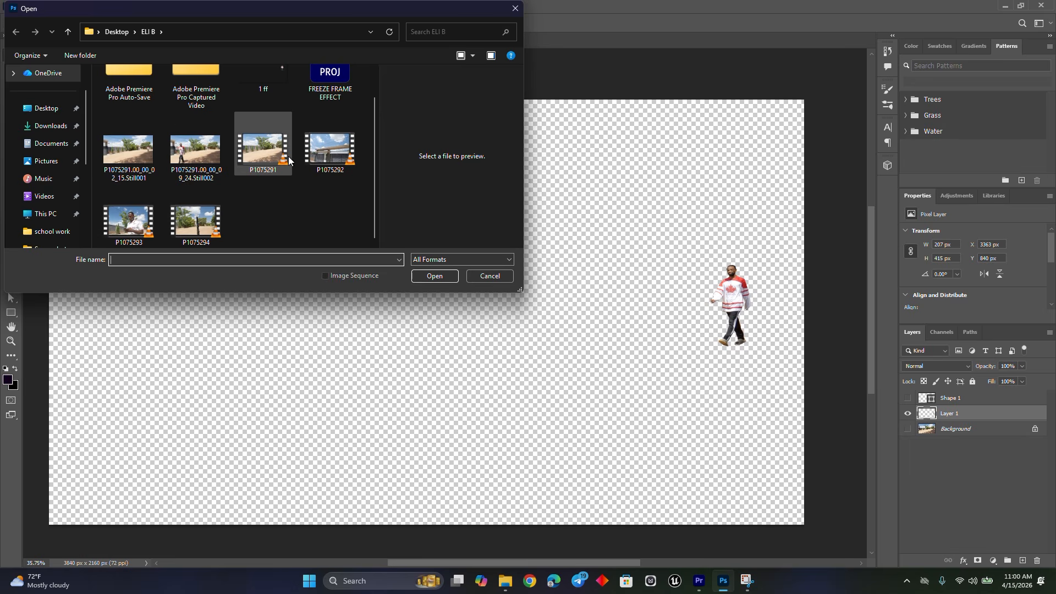
left_click(197, 150)
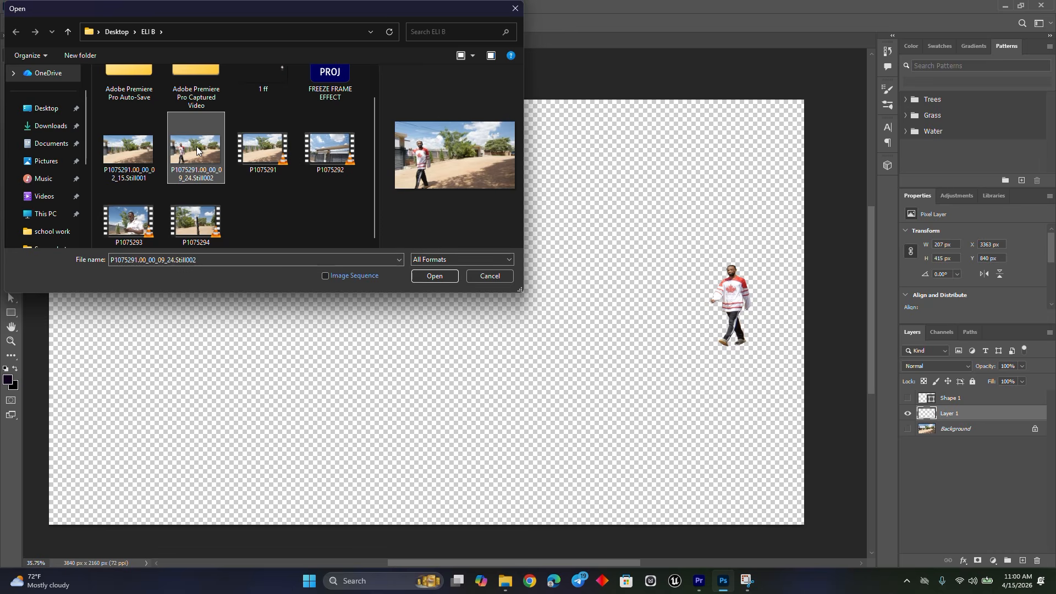
double_click(197, 148)
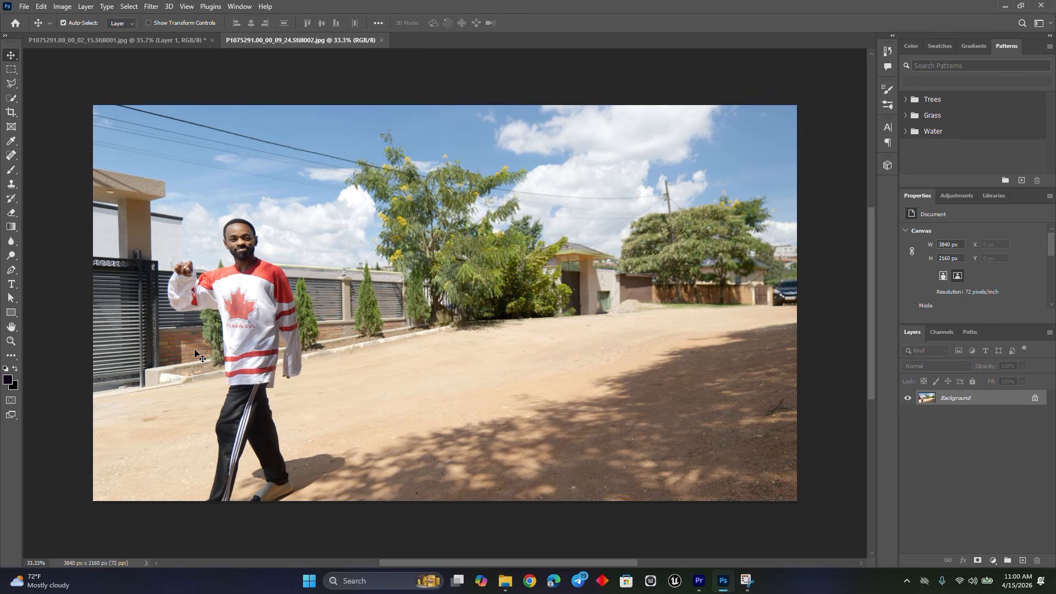
Step: Select the walking man in the still with Select Subject
left_click(13, 100)
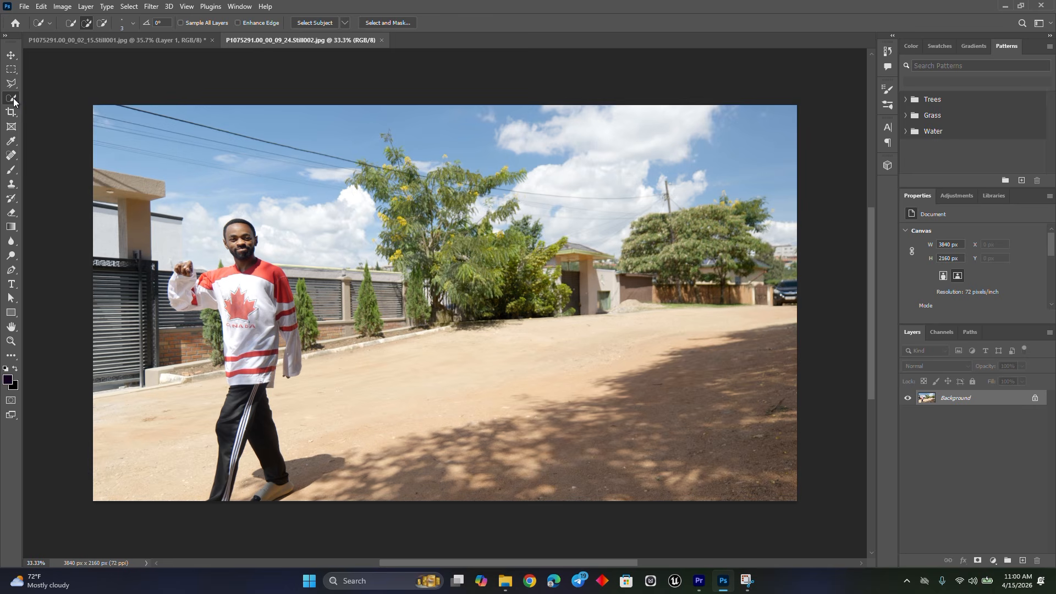
left_click(315, 23)
key("alt")
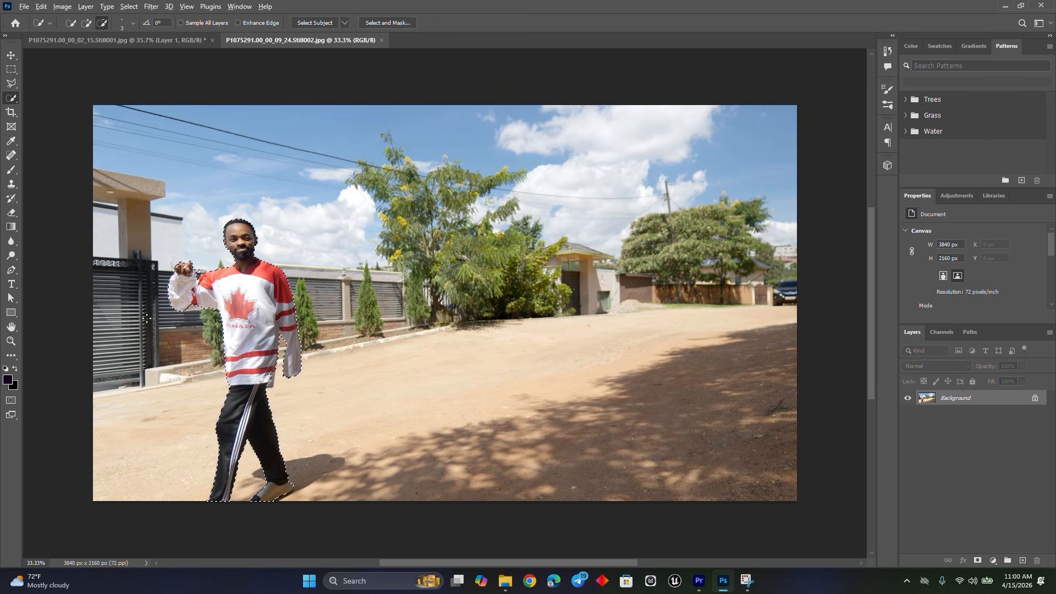
Step: Refine the selection with a size 15 brush, adding the underside of the raised sleeve and subtracting the background between hand and shoulder
scroll(146, 318, "up", 8)
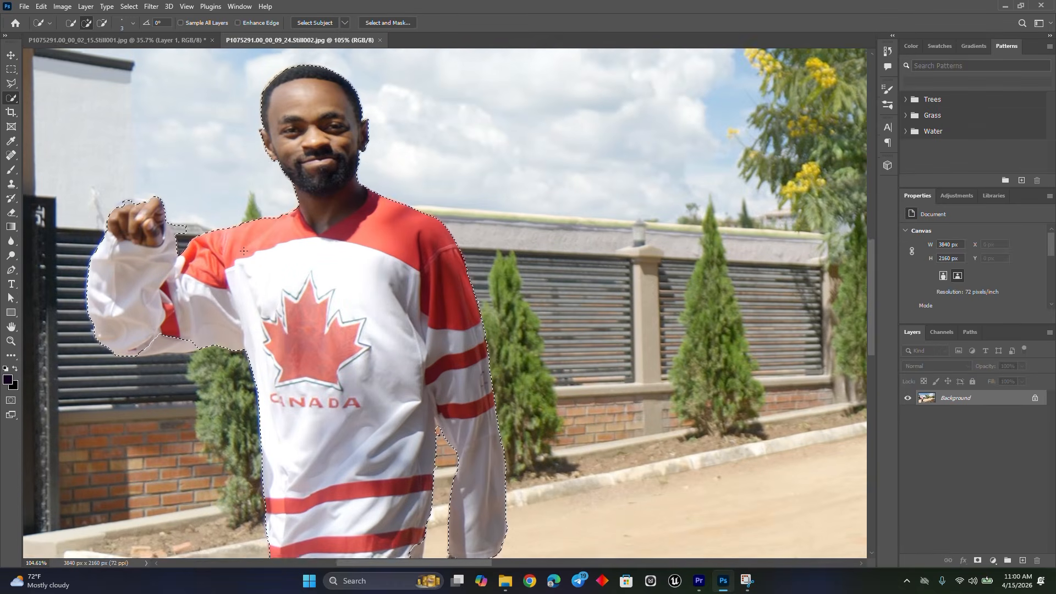
scroll(242, 253, "down", 2)
scroll(239, 246, "left", 4)
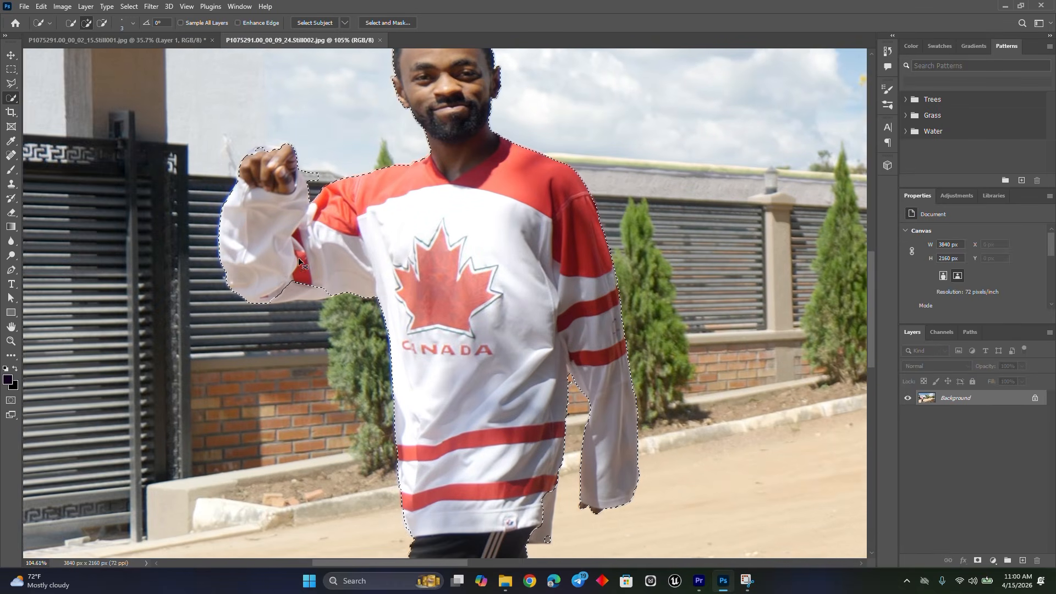
scroll(298, 257, "left", 1)
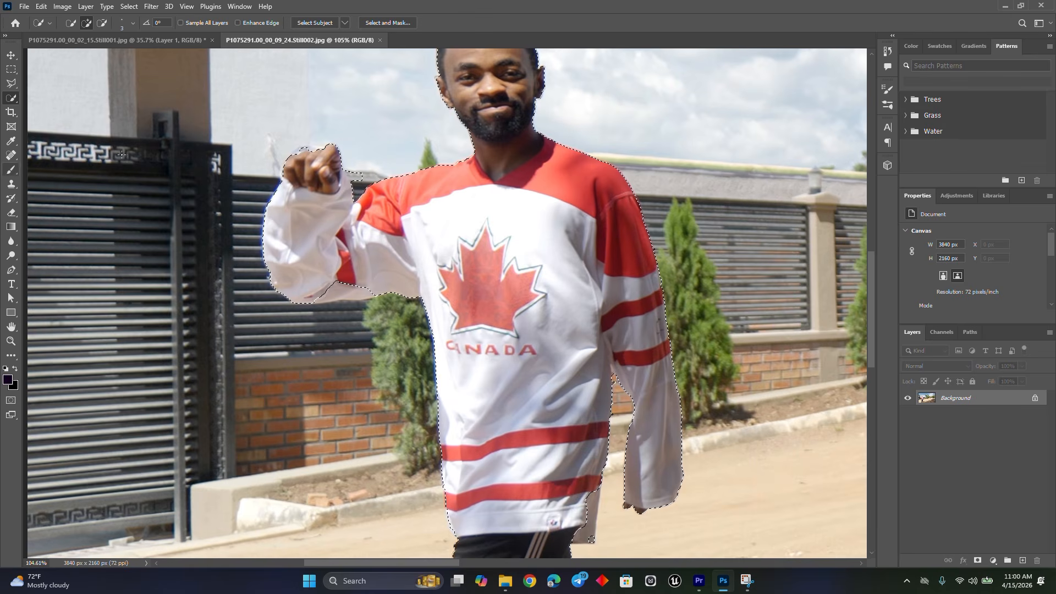
left_click(87, 23)
key("bracketright")
key("bracketright")
key("bracketright")
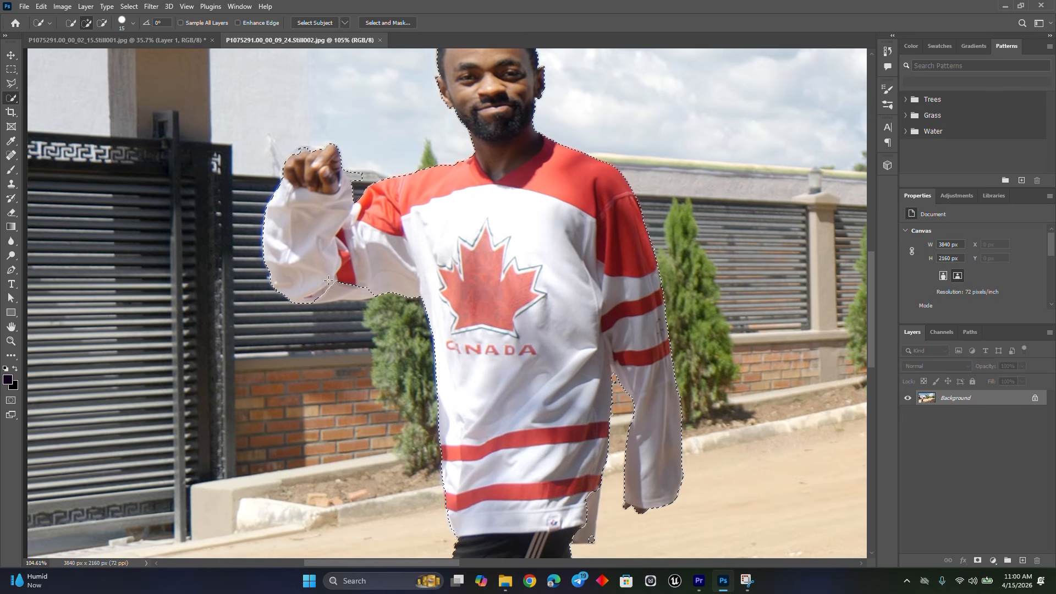
left_click(327, 285)
left_click_drag(341, 286, 377, 293)
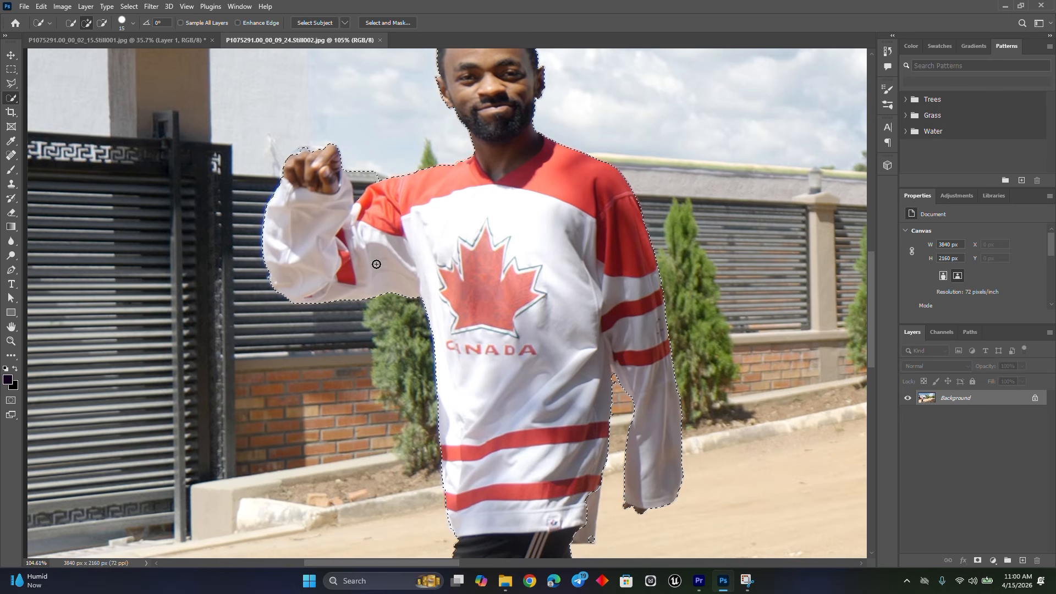
left_click(102, 23)
left_click(367, 179)
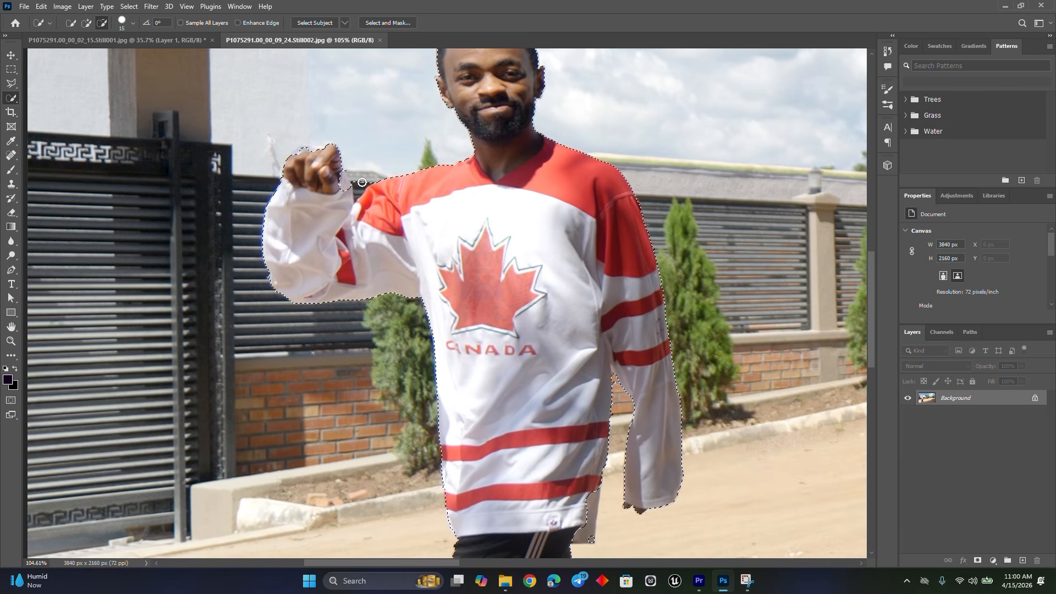
left_click(86, 22)
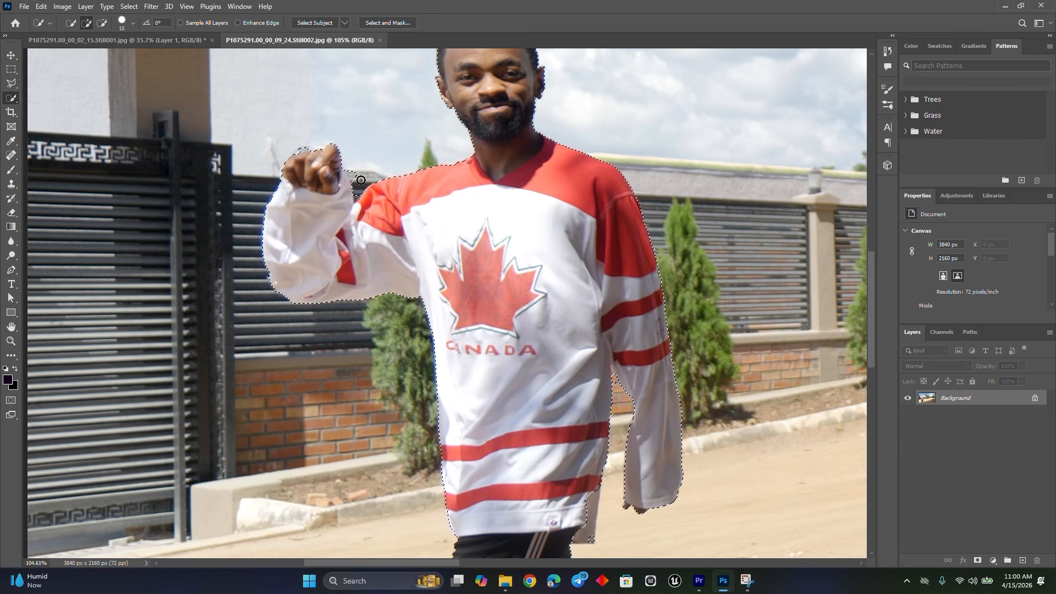
Step: Mask the layer with the selection and apply the layer mask so only the man is kept
scroll(484, 212, "down", 6)
scroll(490, 336, "up", 3)
scroll(510, 262, "down", 5)
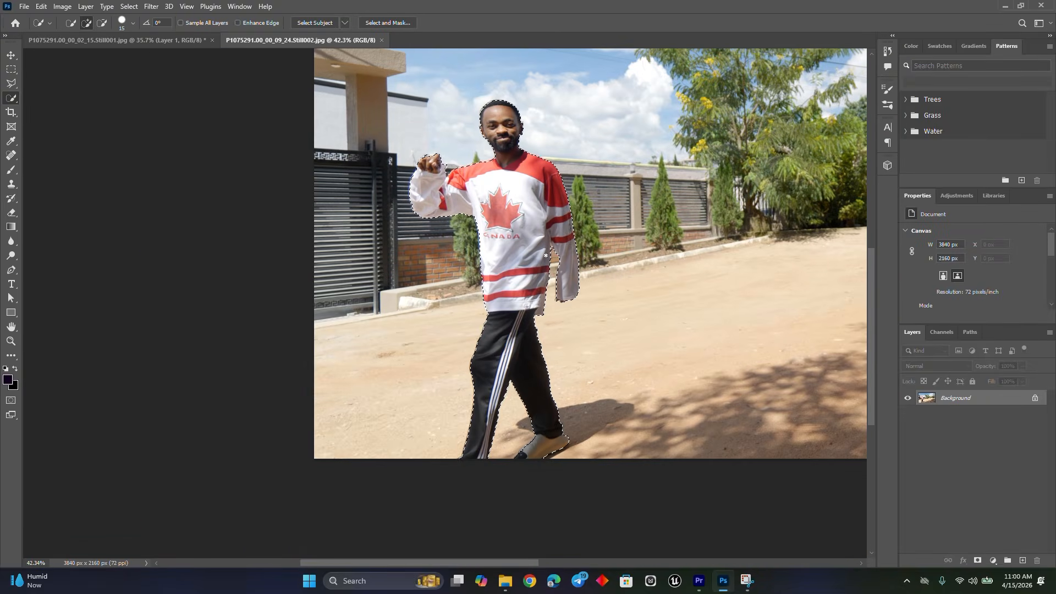
scroll(656, 302, "down", 5)
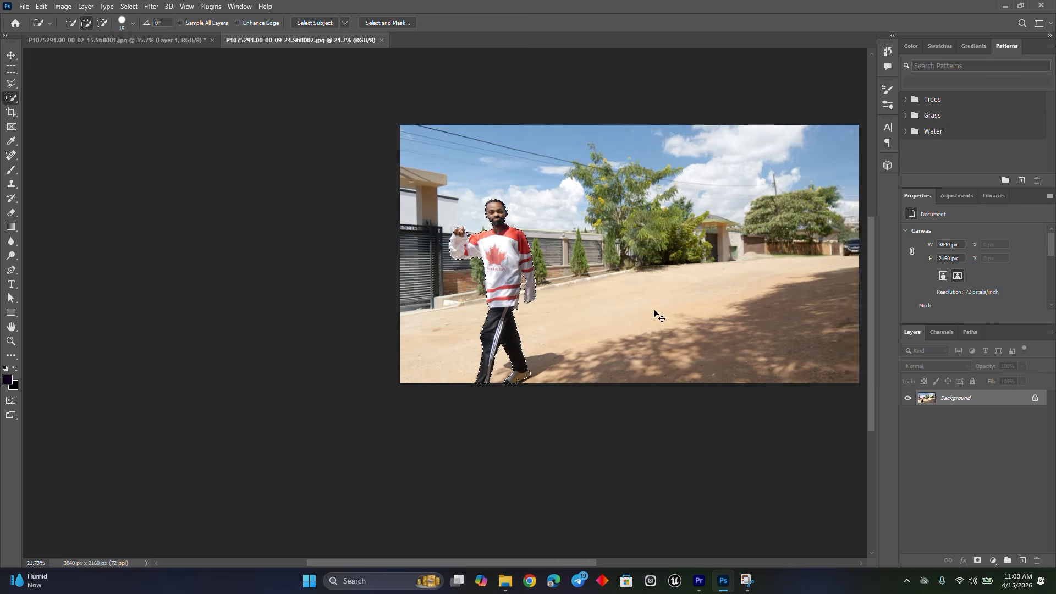
left_click(978, 561)
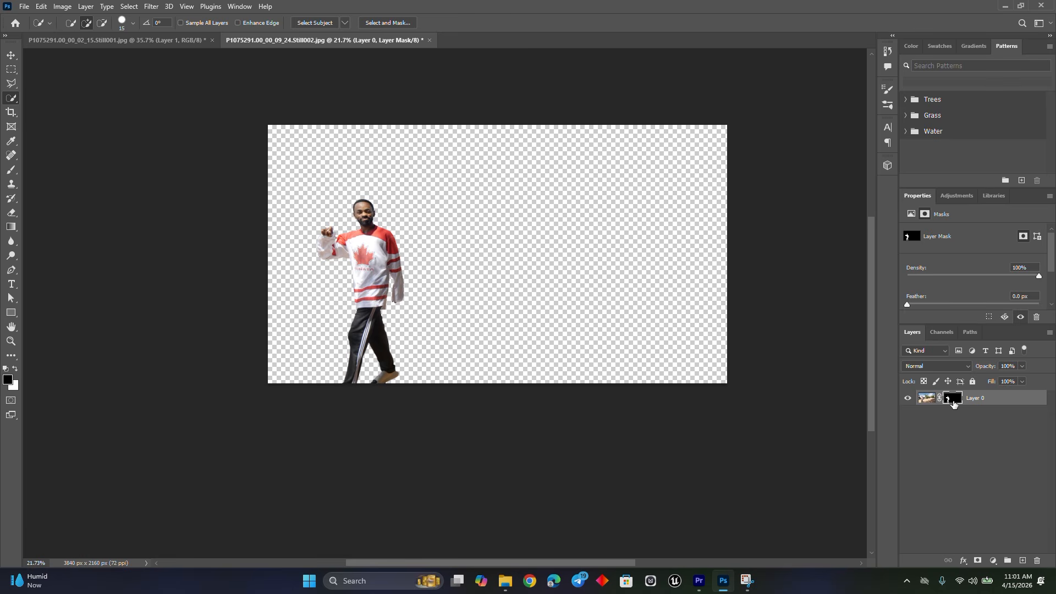
right_click(949, 403)
left_click(956, 431)
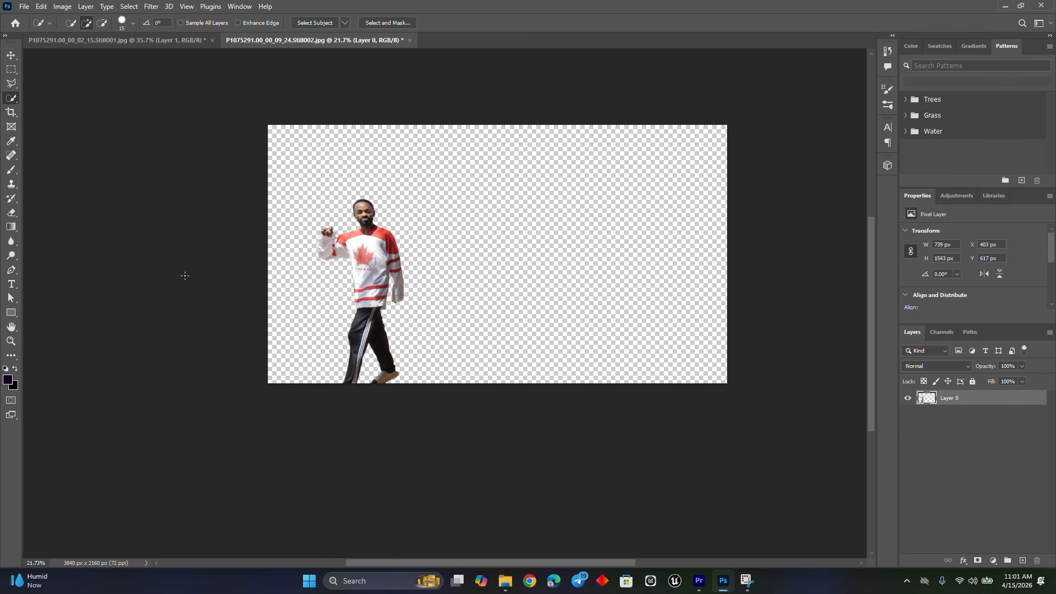
Step: Save a copy of the cut-out as a PNG named "6ff" in the ELI B folder on the Desktop
left_click(24, 6)
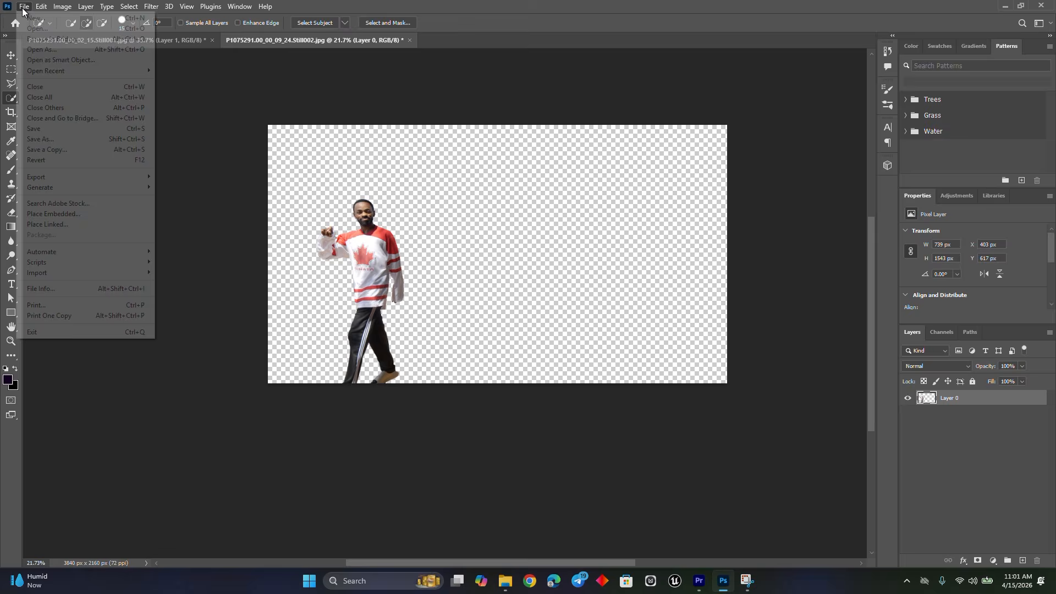
left_click(63, 150)
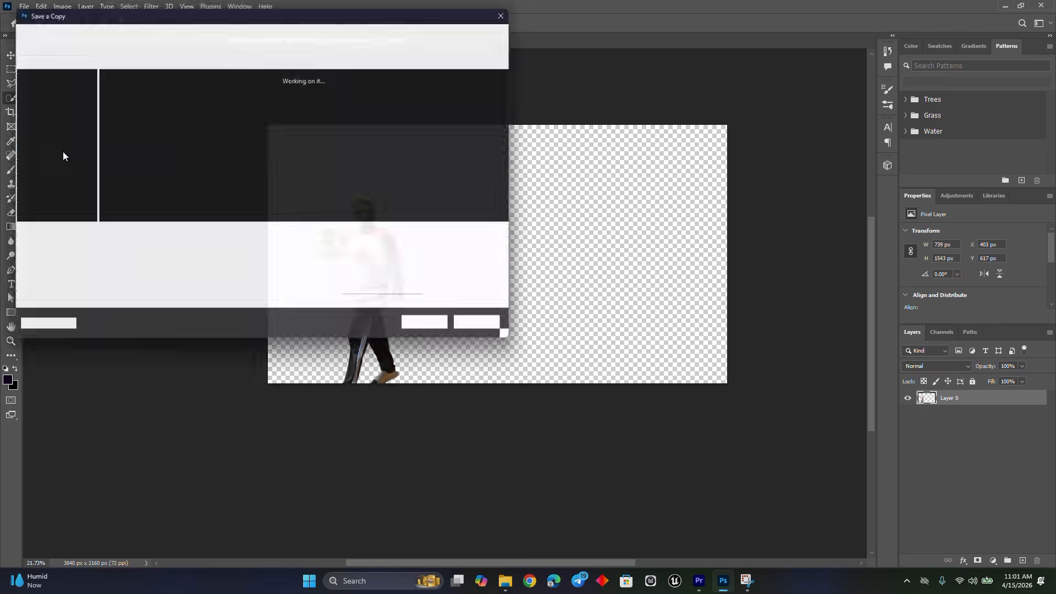
left_click(162, 251)
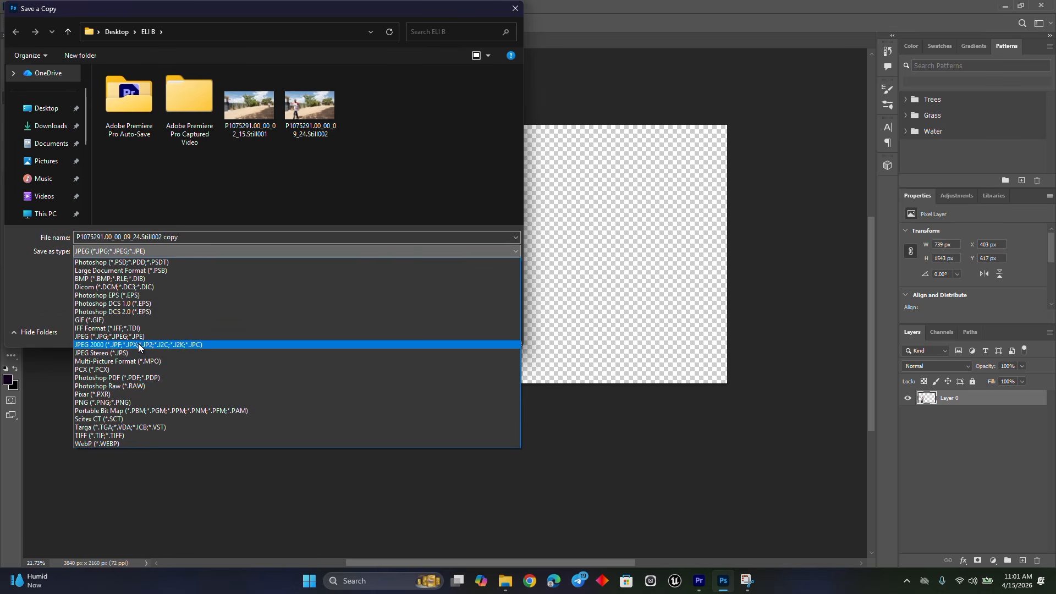
left_click(115, 402)
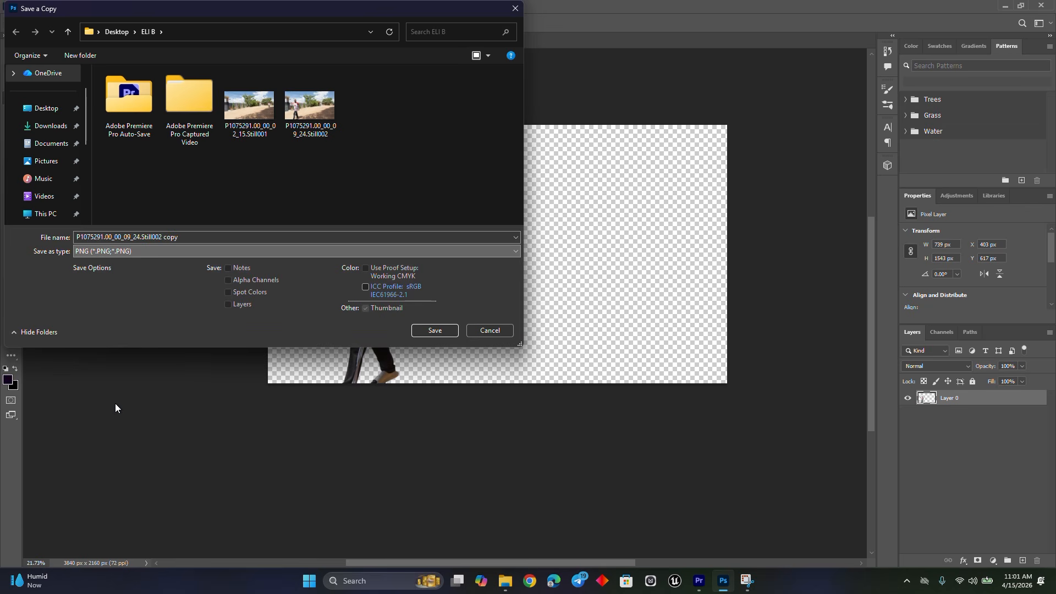
left_click(204, 238)
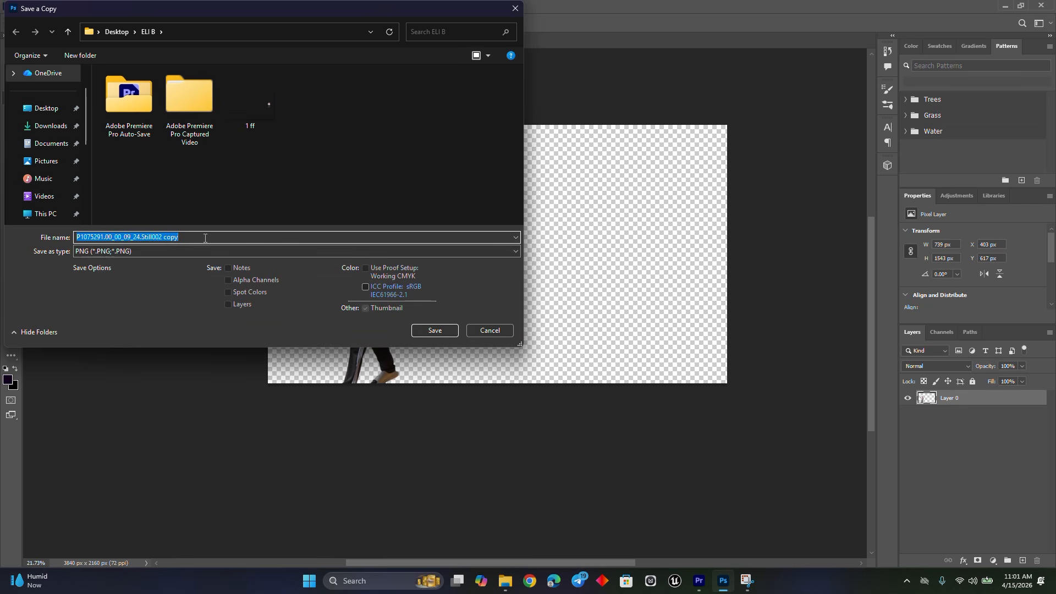
type("6ff")
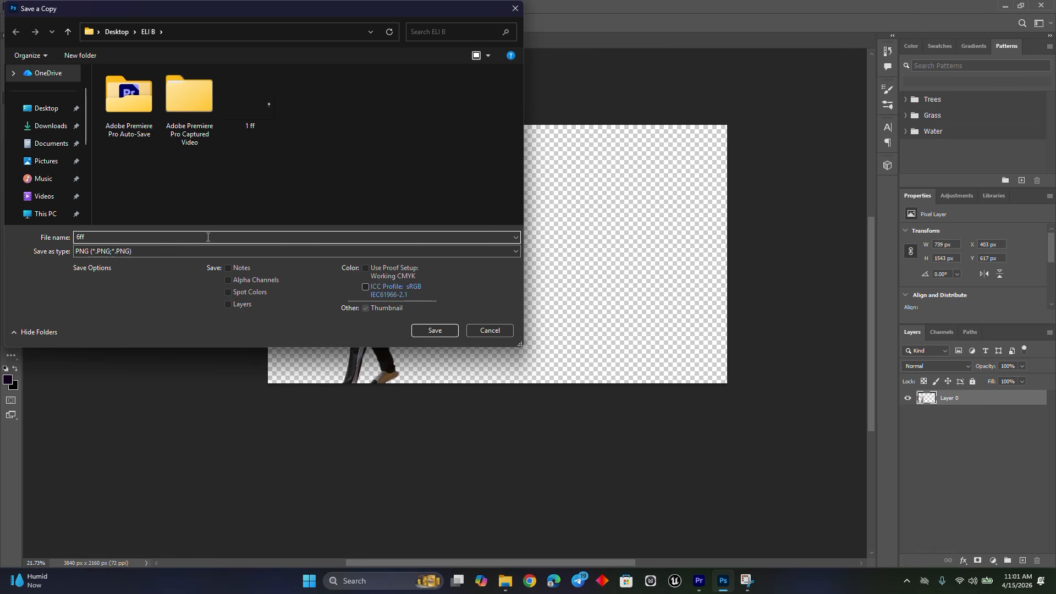
left_click(434, 332)
left_click(600, 167)
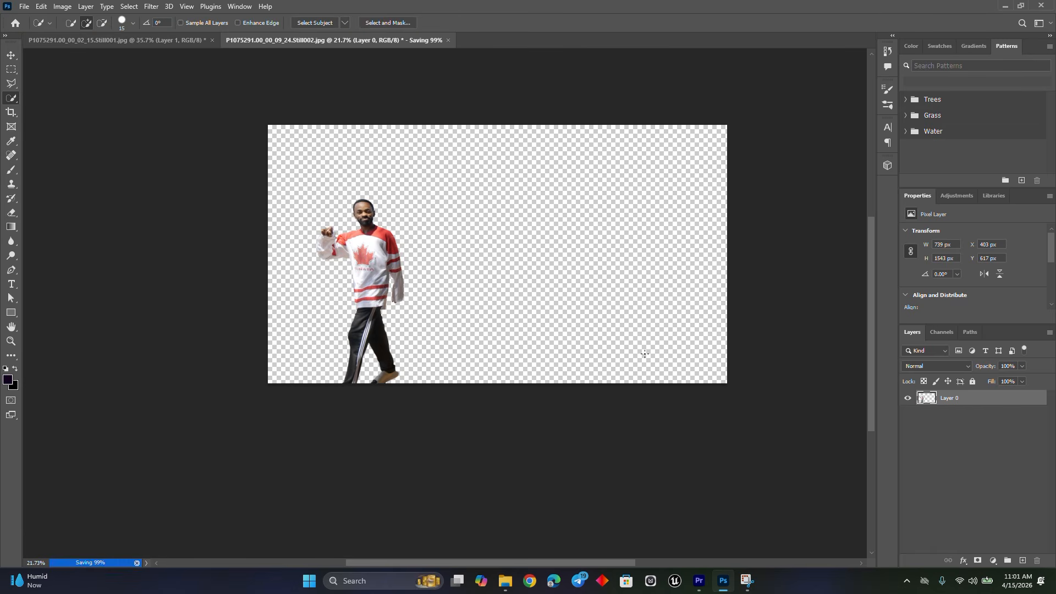
Step: Switch to Premiere Pro and import 6ff.png from the ELI B folder into the project
left_click(700, 583)
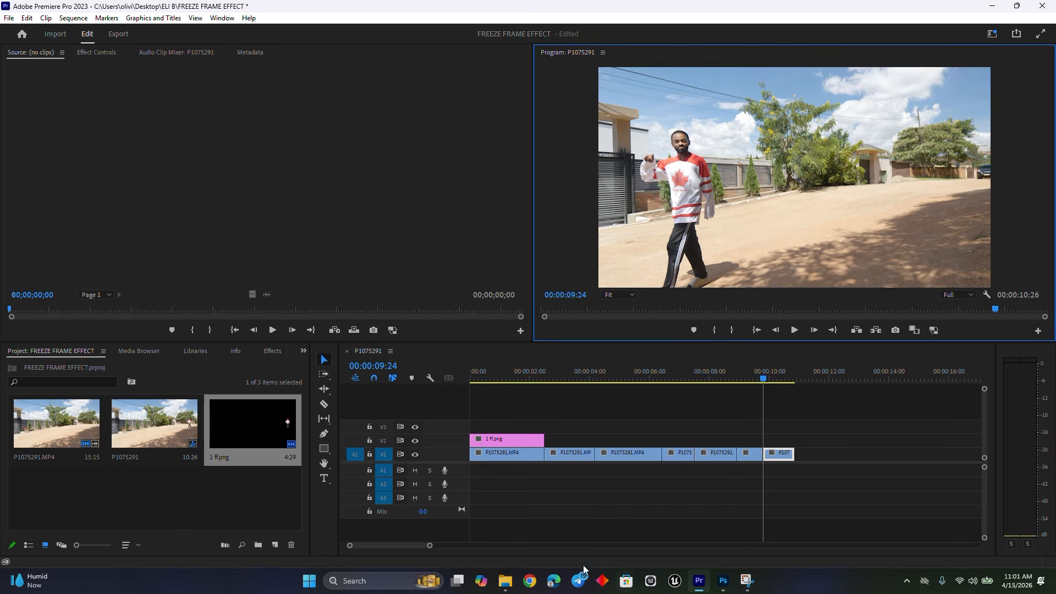
double_click(210, 512)
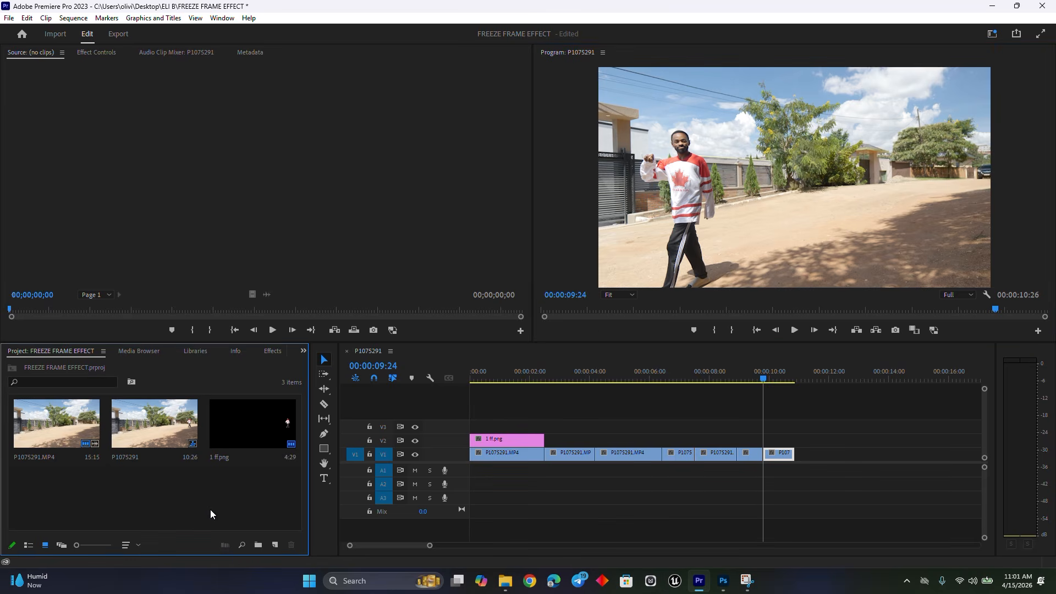
double_click(327, 119)
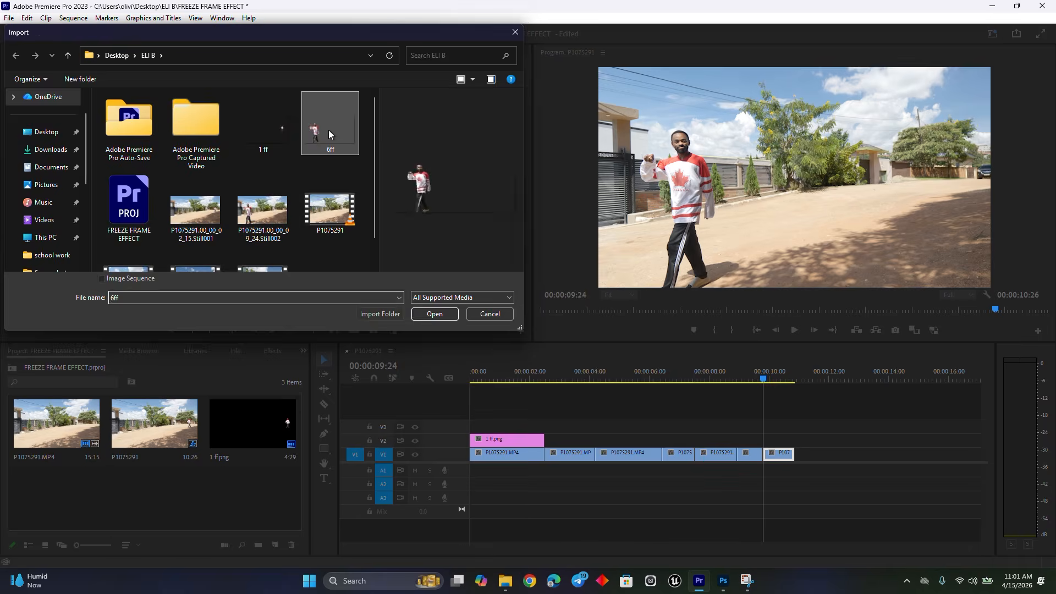
Step: Place 6ff.png on track V3 from the sequence start to the last cut, and scrub through the sequence to check the freeze frame
left_click_drag(68, 496, 471, 429)
left_click_drag(611, 429, 763, 429)
left_click_drag(487, 381, 453, 372)
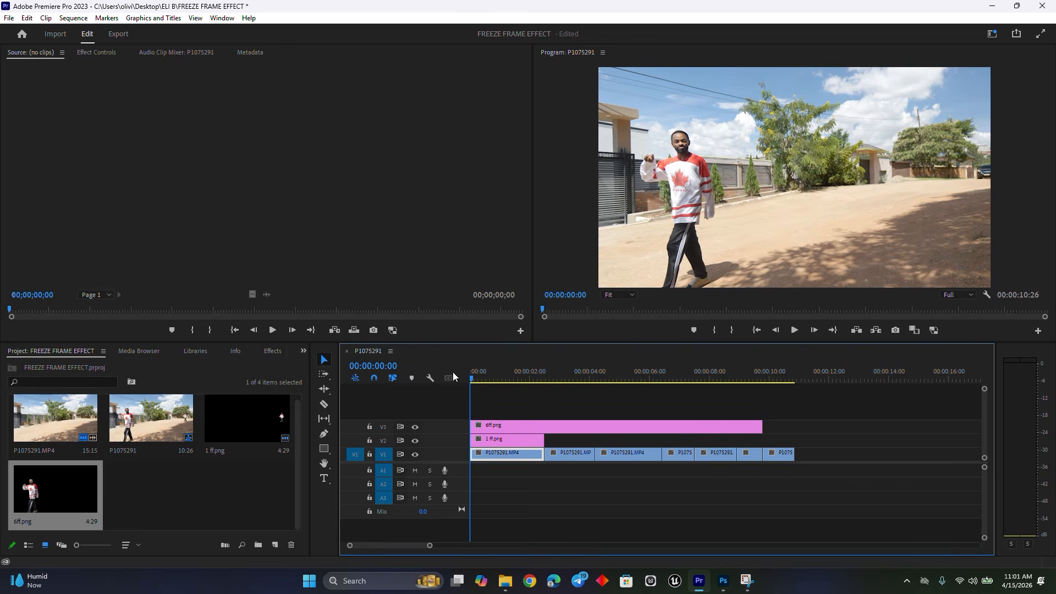
left_click(506, 427)
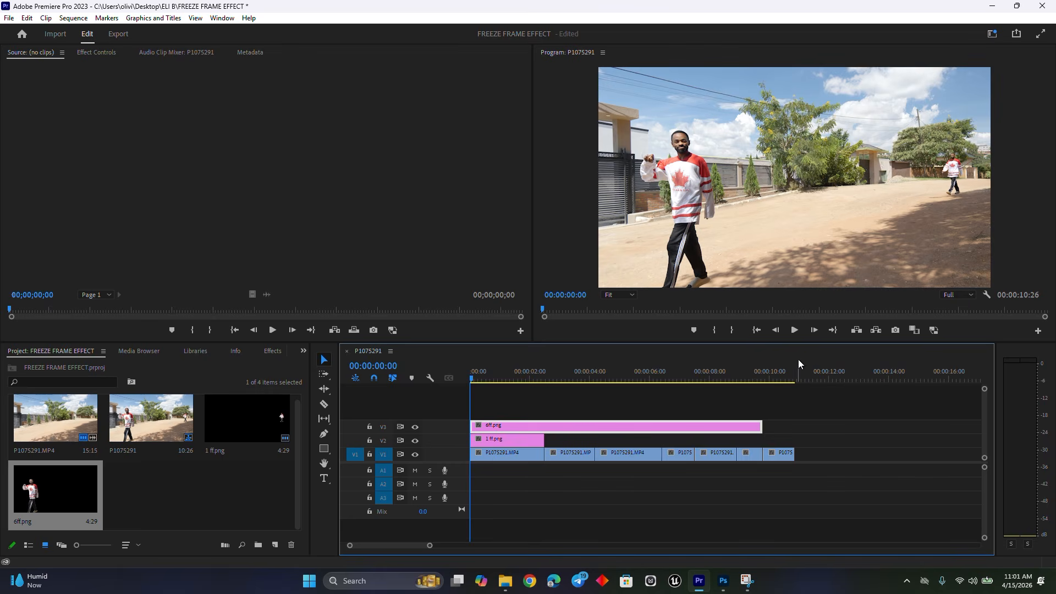
left_click_drag(749, 377, 758, 381)
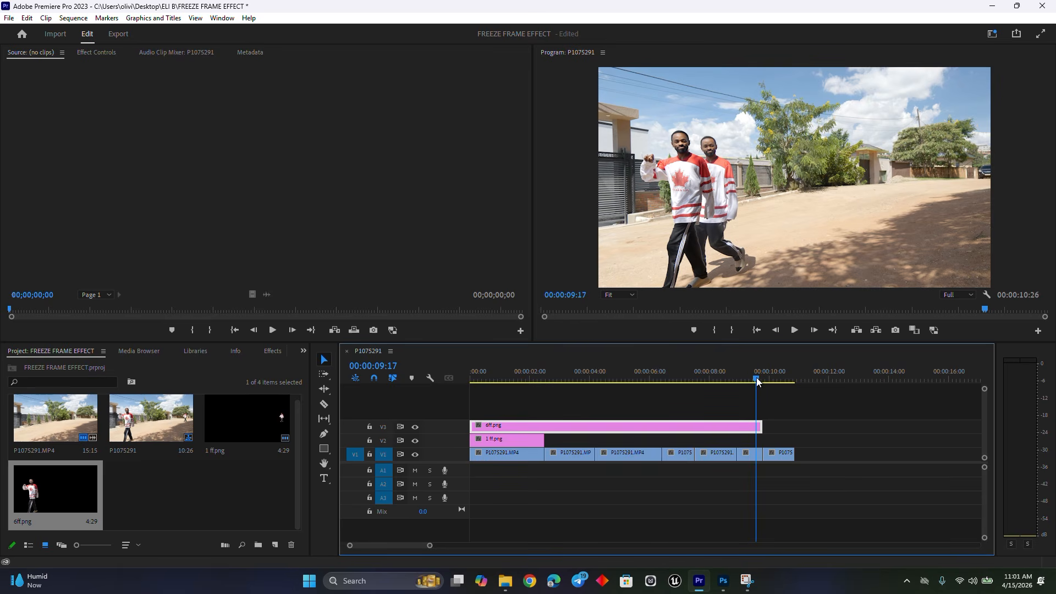
left_click_drag(763, 380, 785, 380)
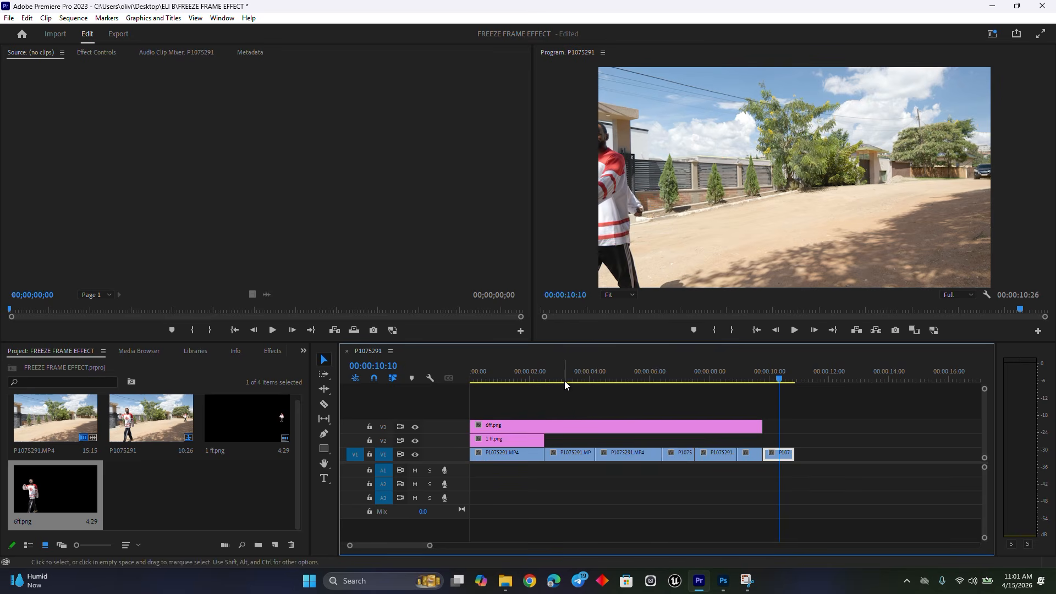
Step: Move the playhead to the second cut at 00:00:04:06 and export that frame as a still
left_click_drag(509, 380, 579, 378)
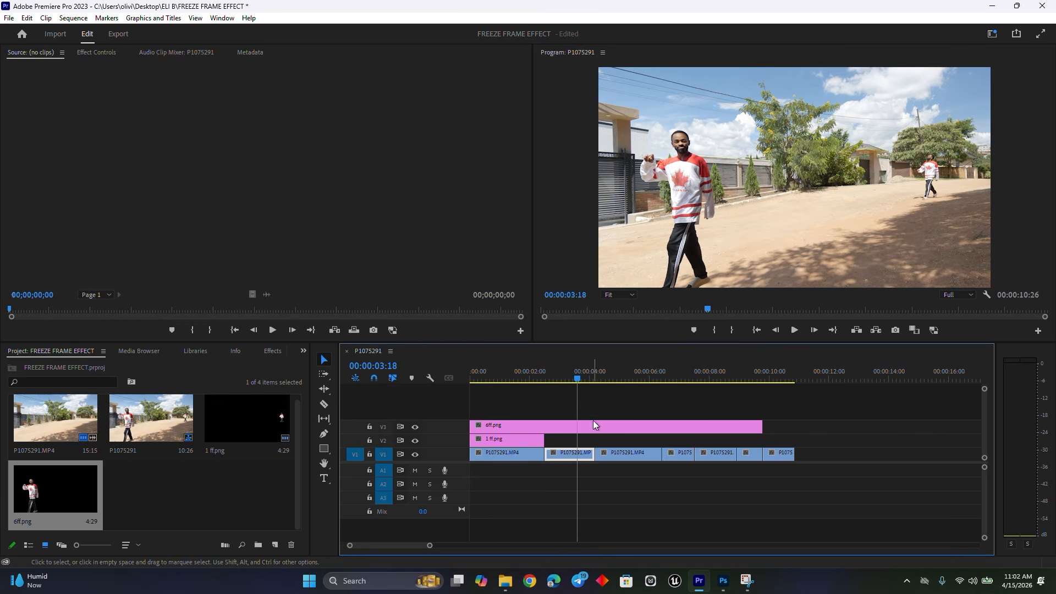
mouse_move(587, 440)
left_mouse_down()
mouse_move(684, 462)
mouse_move(591, 456)
left_mouse_up()
left_click(587, 375)
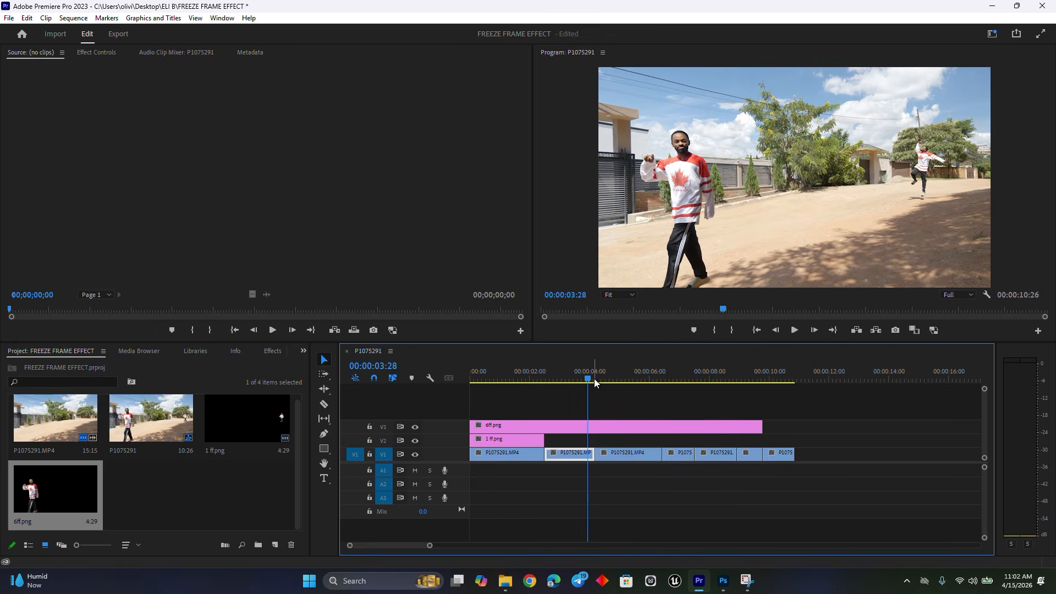
left_click_drag(595, 383, 581, 379)
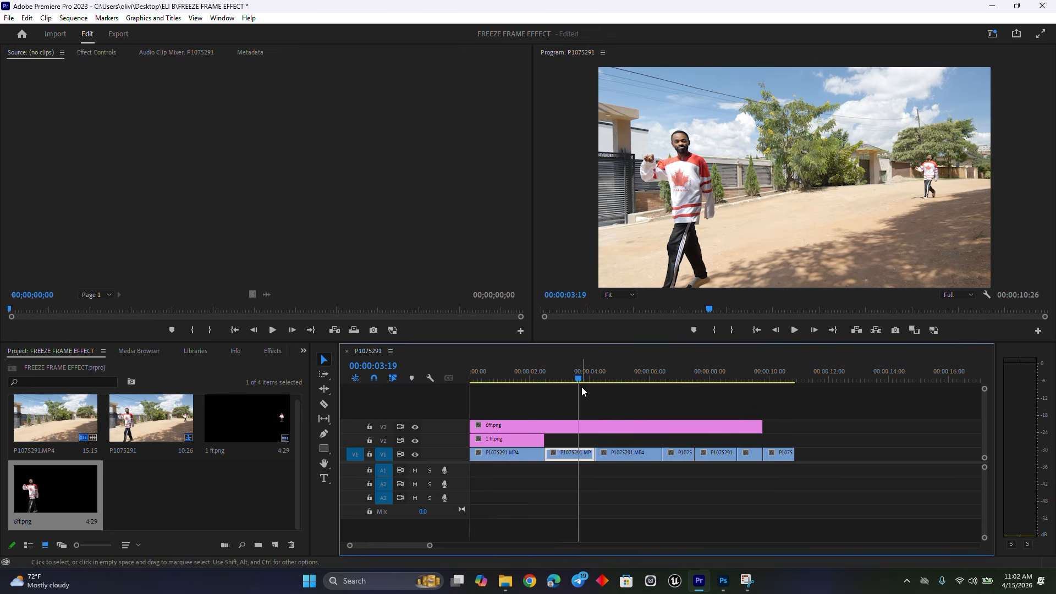
left_click_drag(588, 374, 592, 374)
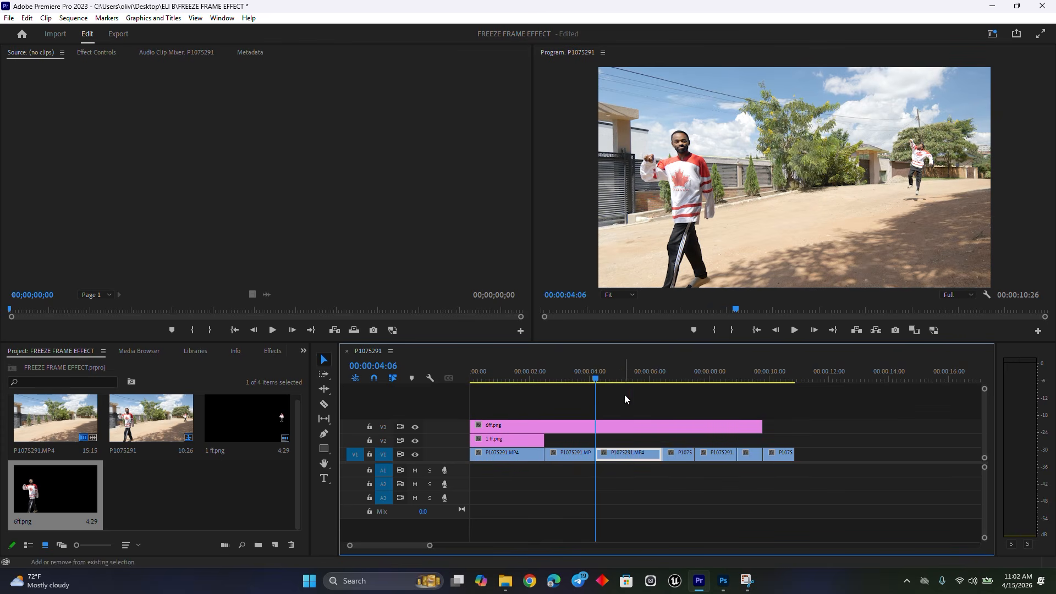
left_click(896, 330)
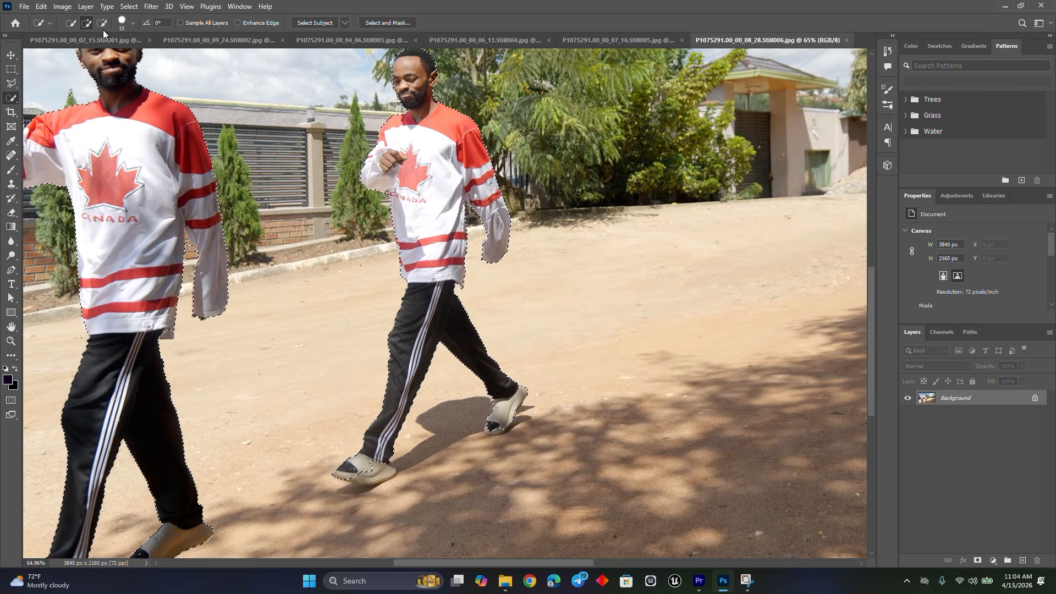
Step: Switch to Photoshop and cut the man out of Still006, Still005 and Still004 with Select Subject and the Quick Selection tool
scroll(482, 410, "down", 1)
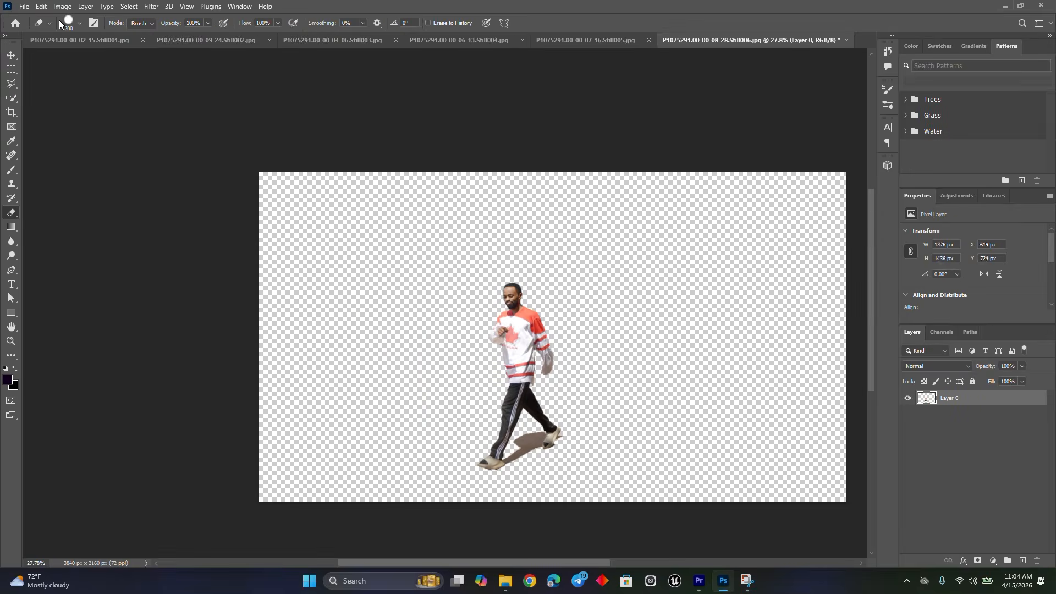
left_click(314, 23)
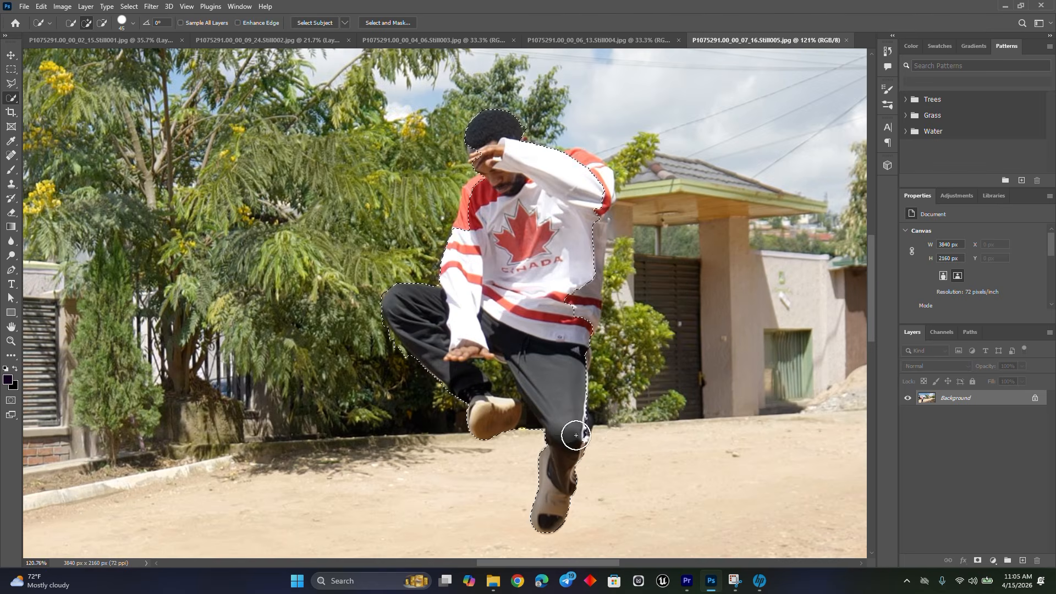
left_click(573, 433)
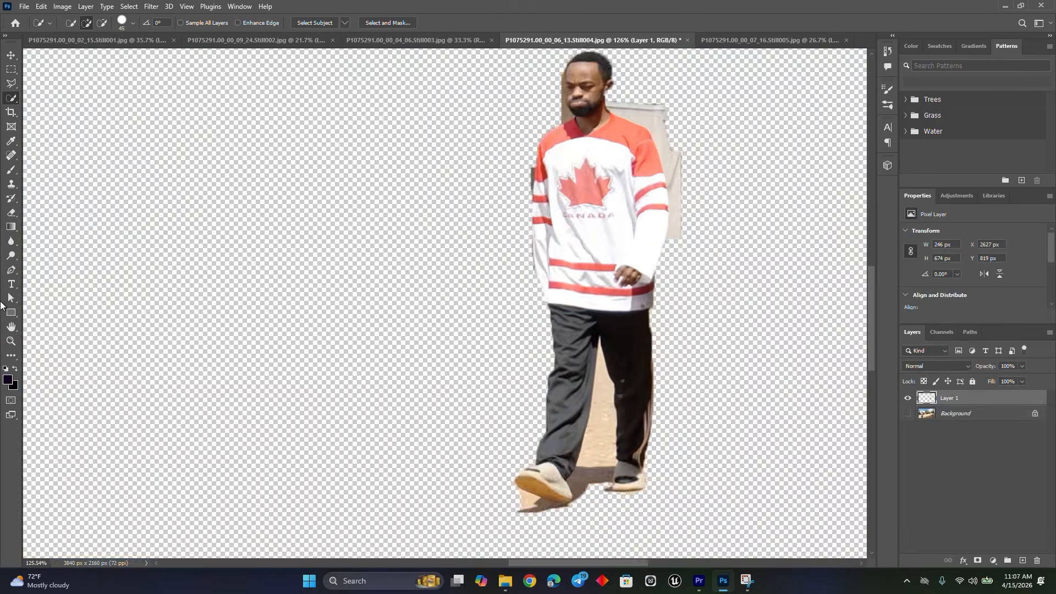
left_click(436, 330)
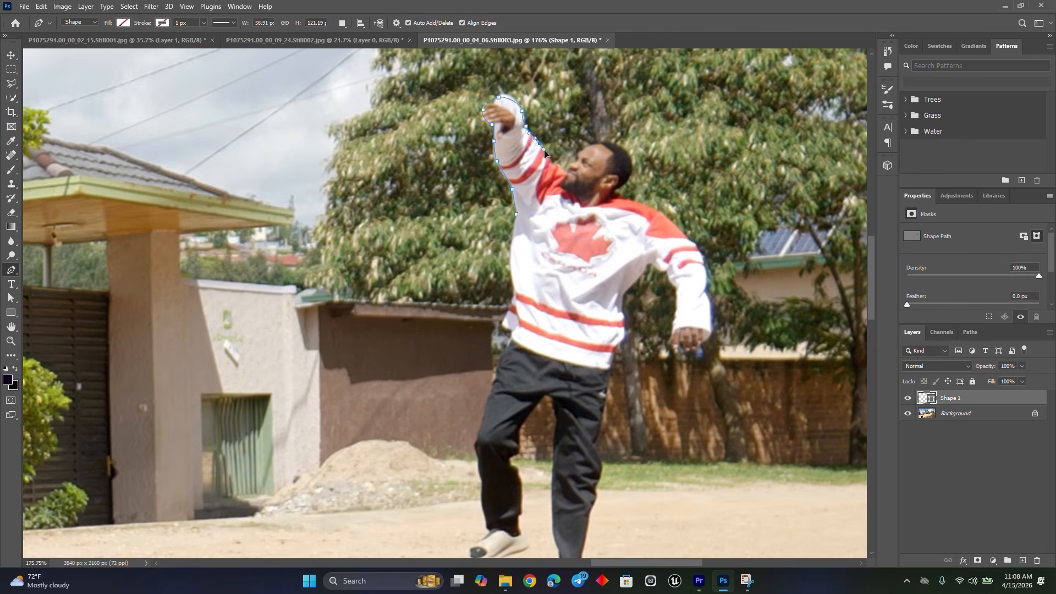
Step: Trace the jumping man's outline in Still003 with the Pen tool, from the raised arm around the body and legs
left_click(569, 168)
left_click(600, 143)
left_click(628, 154)
left_click(674, 350)
scroll(627, 308, "down", 3)
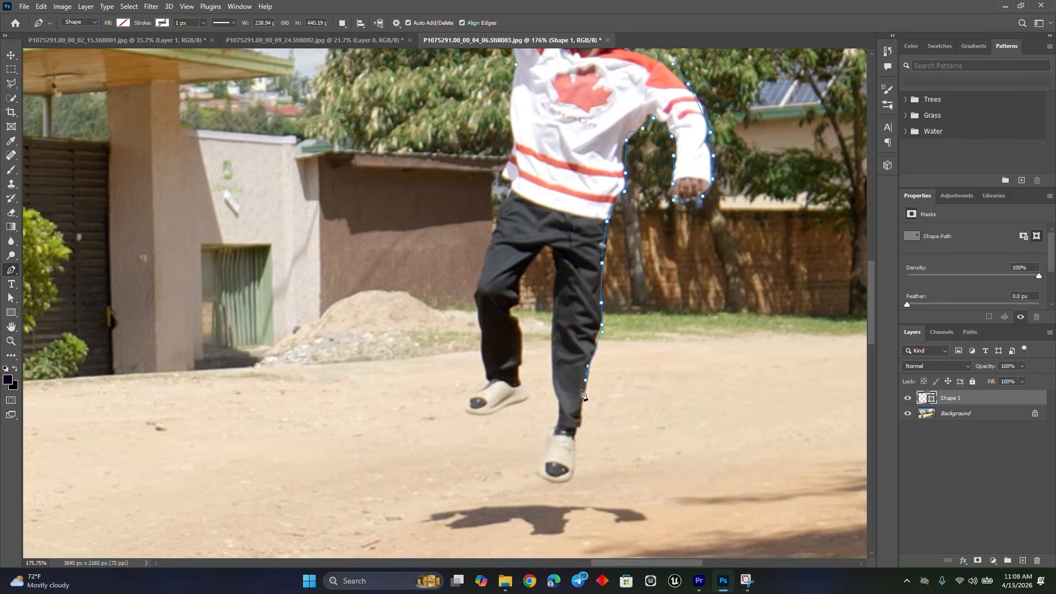
left_click(547, 248)
left_click(464, 409)
scroll(518, 175, "up", 2)
key("ctrl+0")
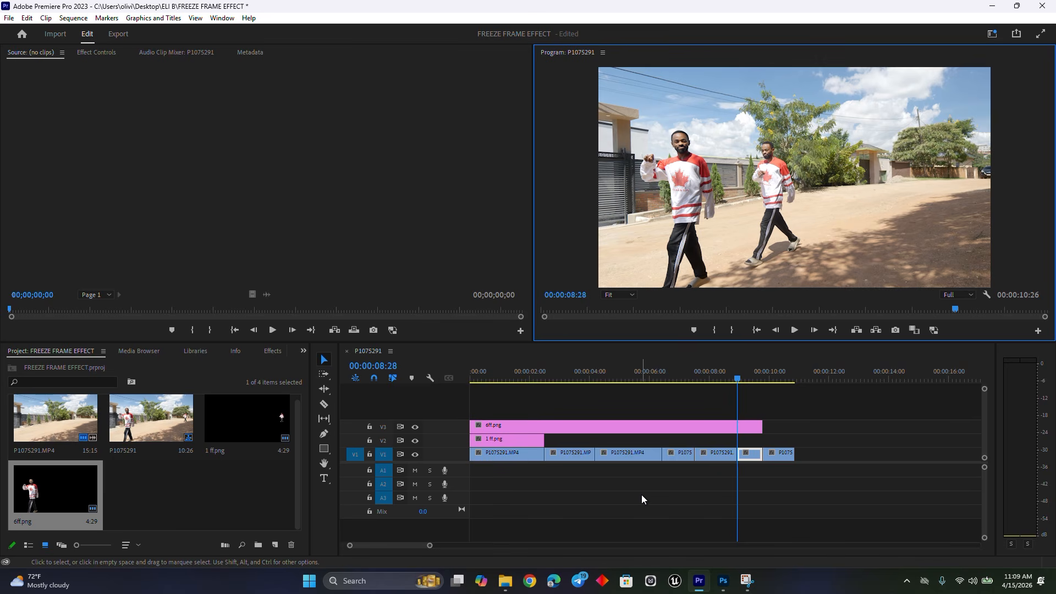
Step: Switch to Premiere Pro and import 2ff, 3ff, 4ff and 5ff from the ELI B folder into the project
double_click(190, 483)
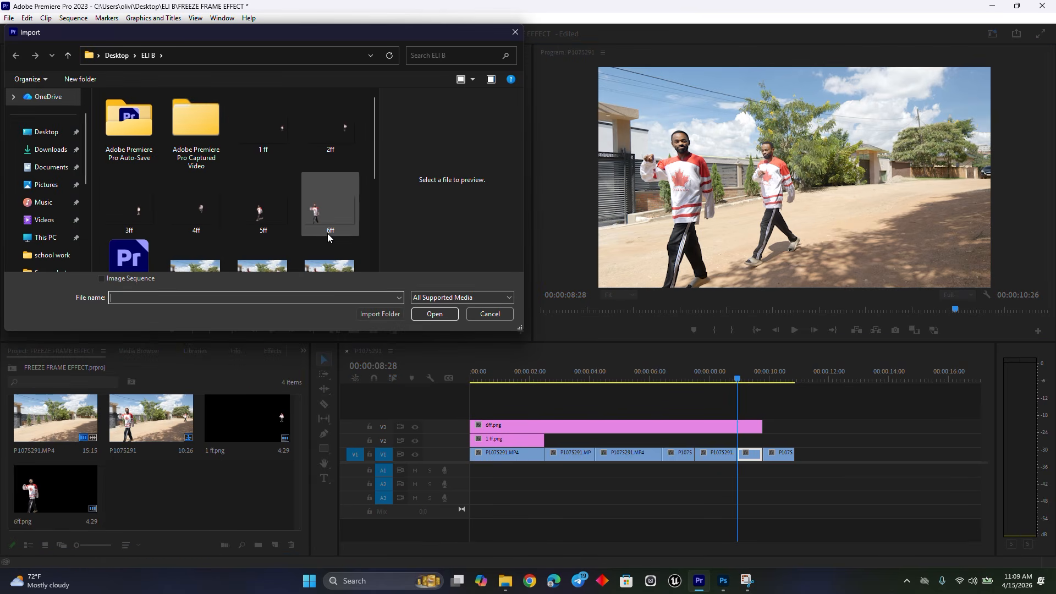
left_click(289, 222)
left_click(330, 126, "ctrl")
left_click(263, 204, "shift")
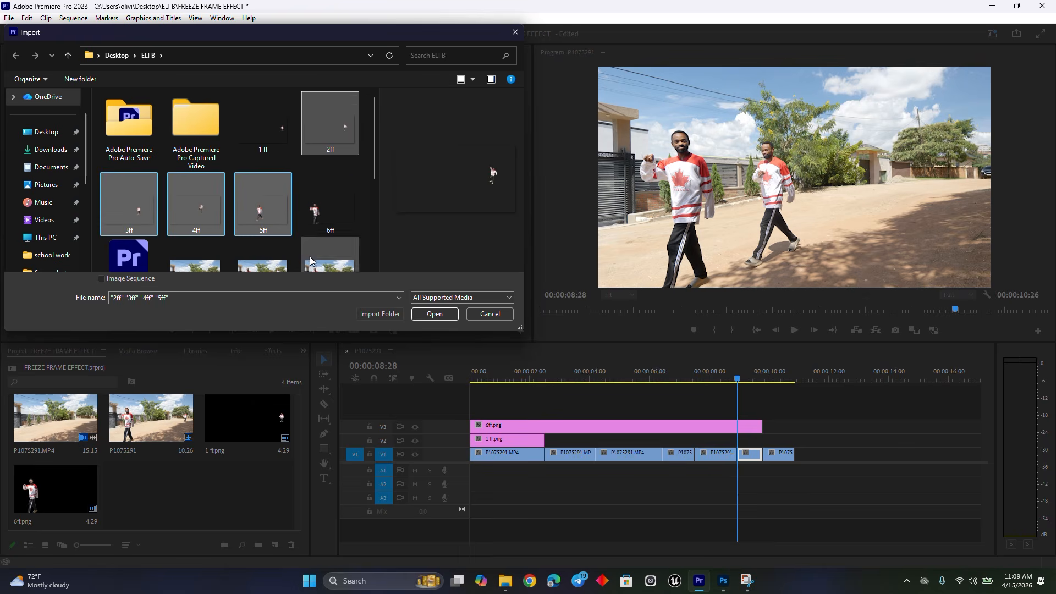
left_click(435, 313)
left_click(247, 490)
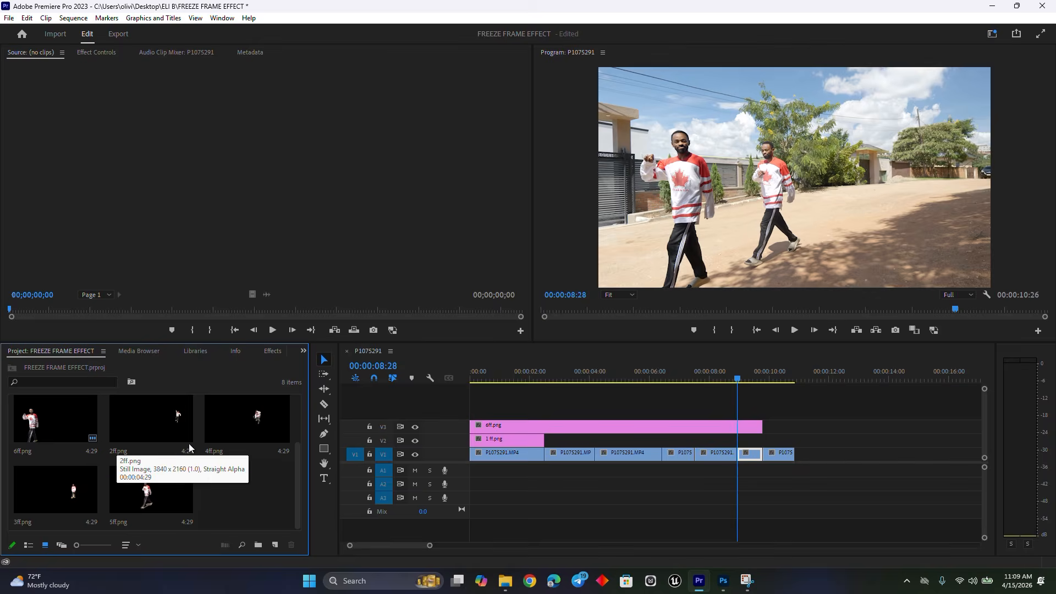
Step: Place 3ff.png on track V4 up to the third cut and 4ff.png on V5 up to the fourth cut, both from the sequence start
left_click_drag(66, 495, 446, 415)
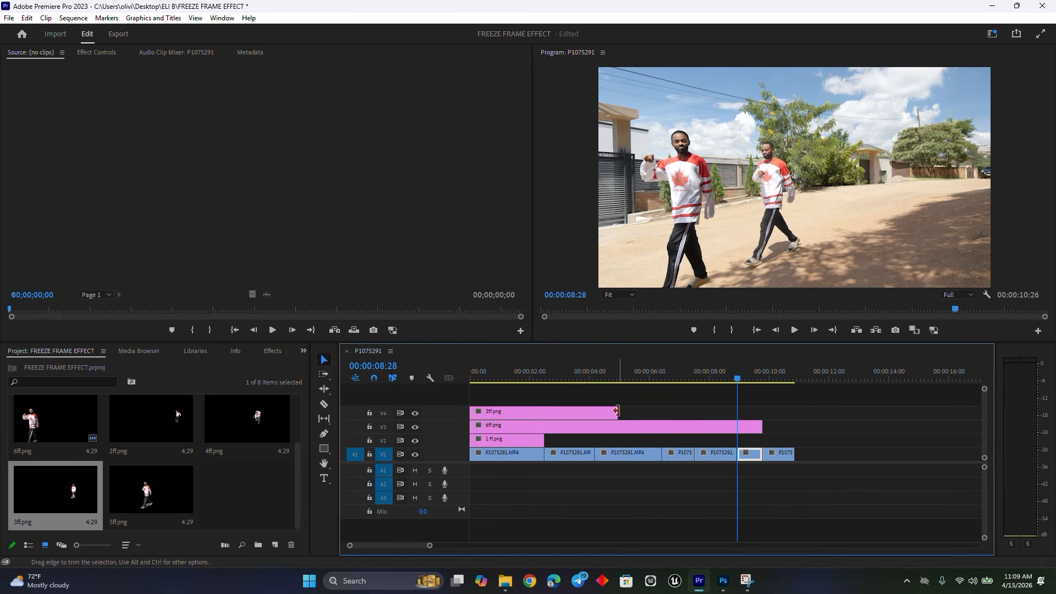
left_click_drag(617, 412, 660, 412)
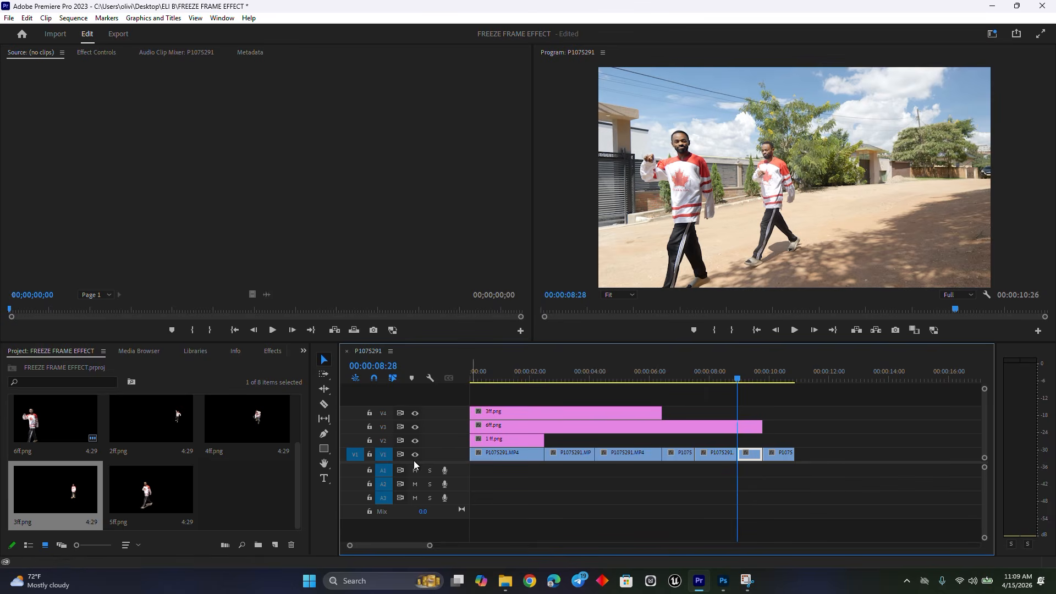
left_click_drag(248, 438, 550, 398)
left_click_drag(624, 398, 694, 398)
left_click(685, 376)
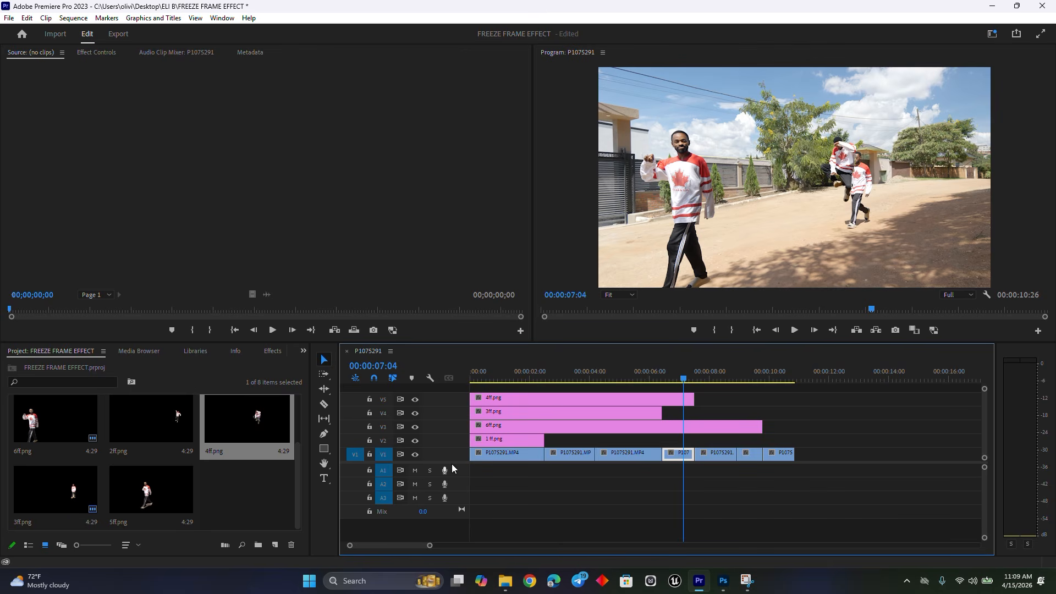
Step: Place 5ff.png on track V6 up to the fifth cut and 2ff.png on V7 up to the second cut, both from the sequence start
left_click_drag(451, 463, 450, 493)
left_click_drag(107, 517, 545, 416)
left_click_drag(616, 417, 744, 417)
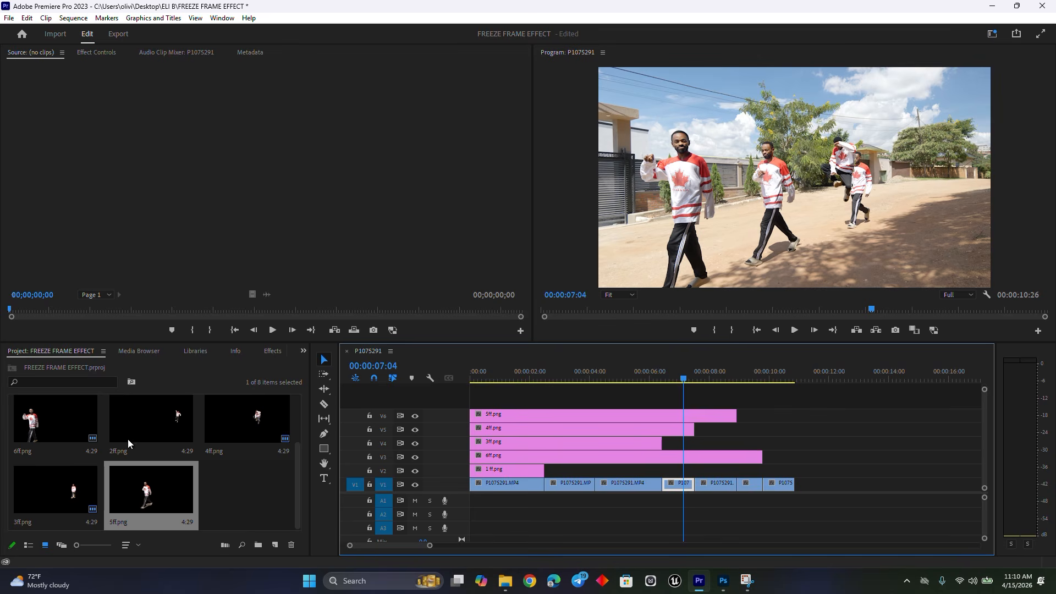
left_click_drag(142, 432, 484, 400)
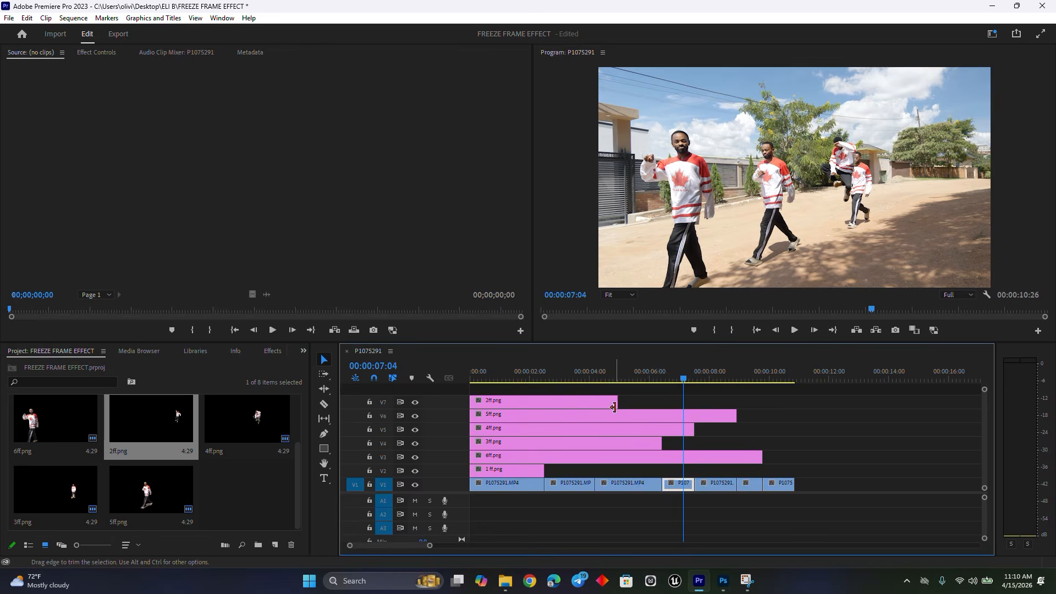
left_click_drag(618, 402, 595, 403)
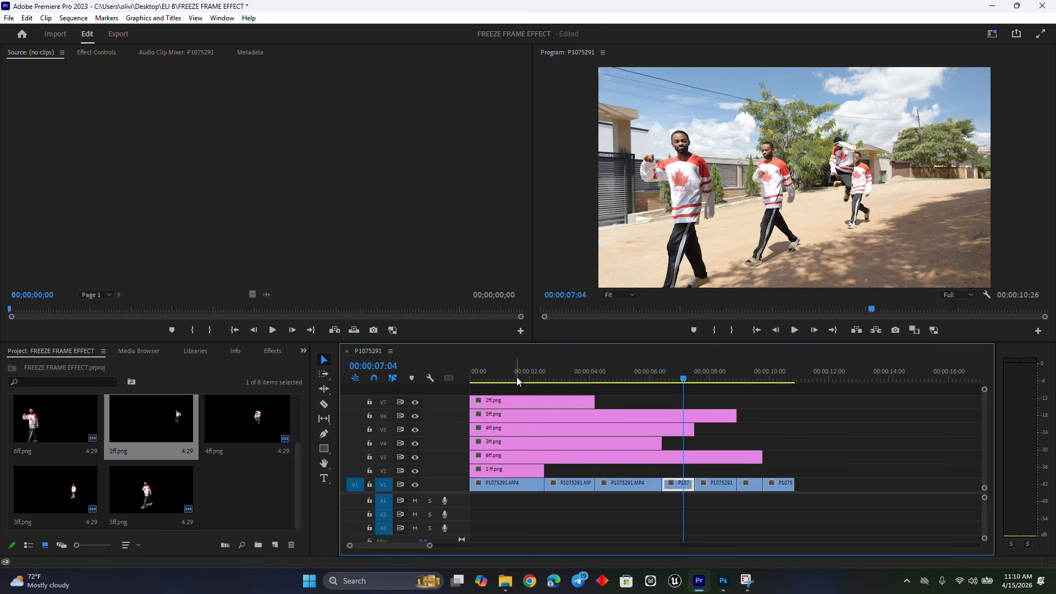
Step: Play the sequence from the beginning to check the layered freeze frames
key("Home")
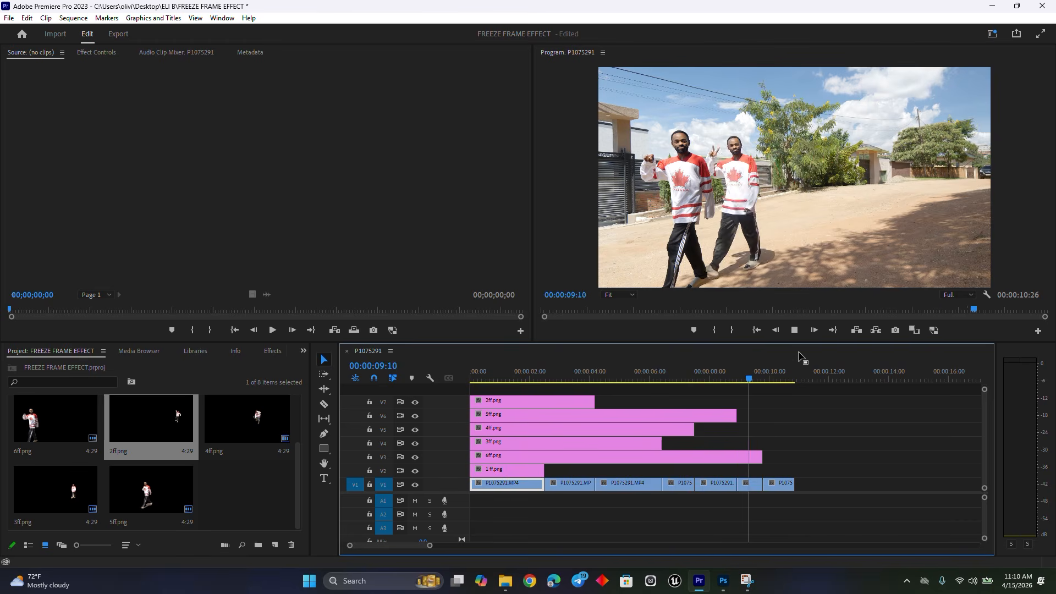
key("space")
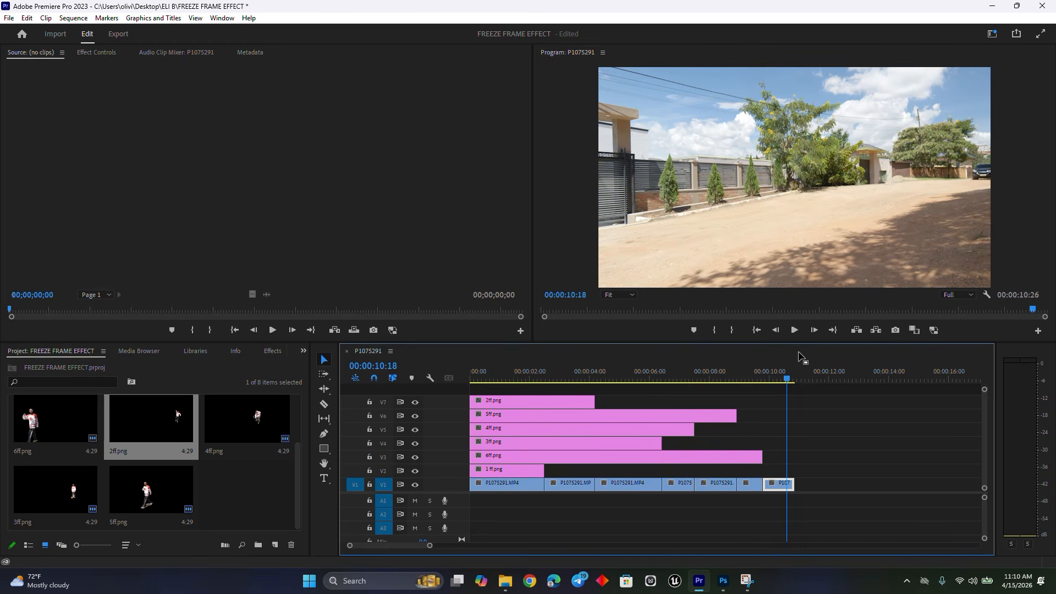